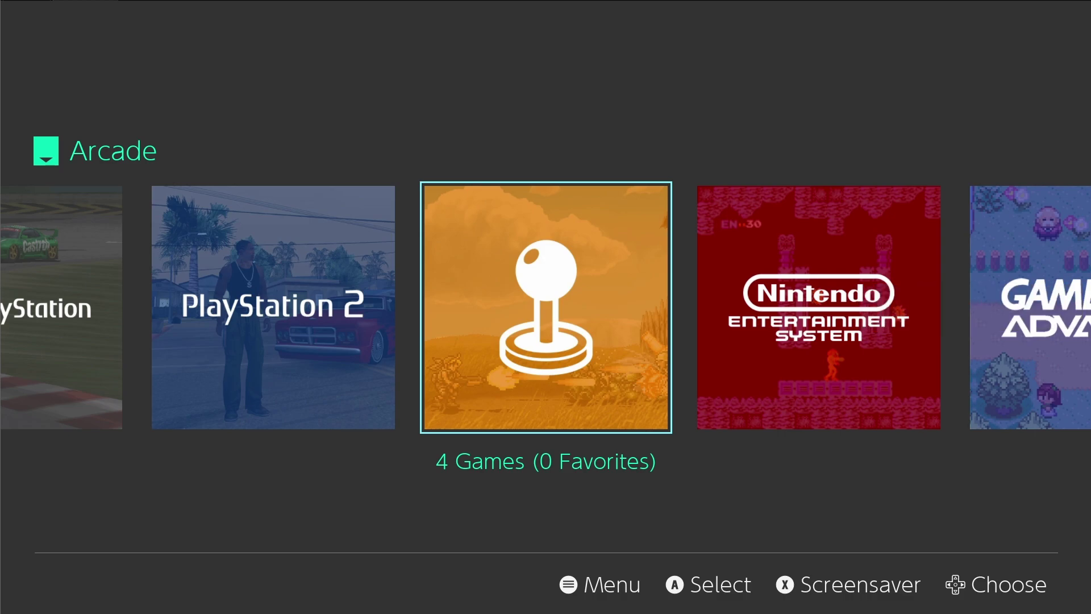
- Browse the system carousel over to Game Boy Color and back to Arcade
key("Right")
key("Right")
key("Right")
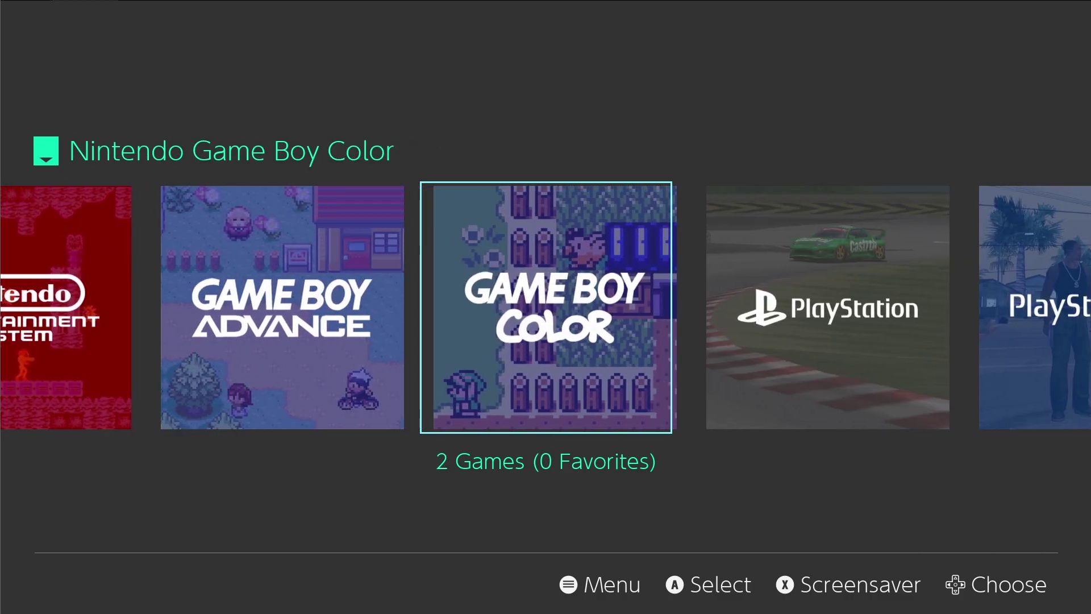
key("Right")
key("Right")
key("Right")
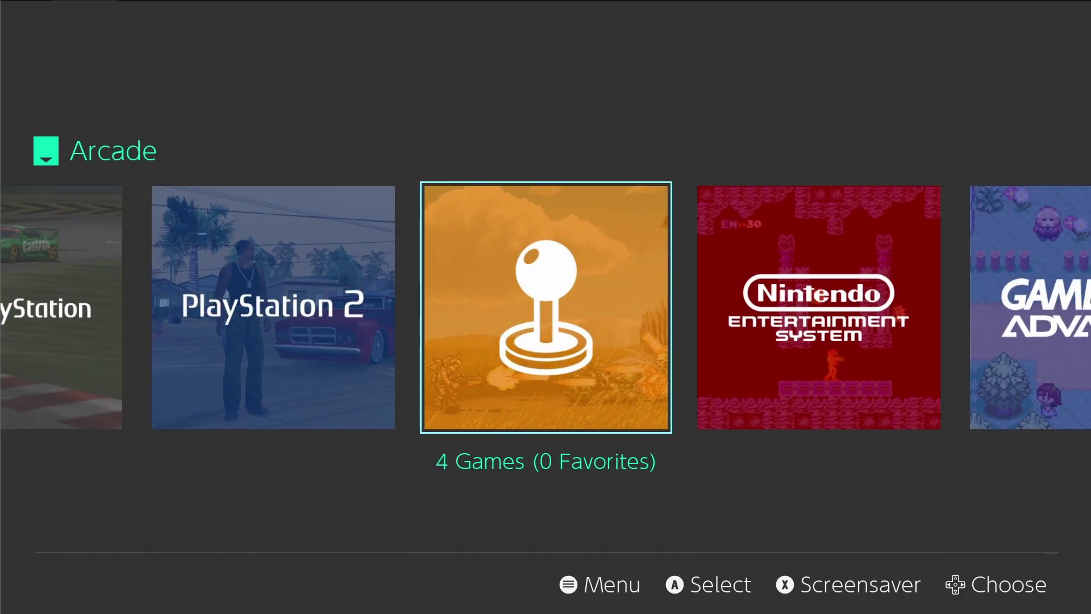
- Open the Arcade list, move down to Mario Bros., return to Donkey Kong and launch it
key("Return")
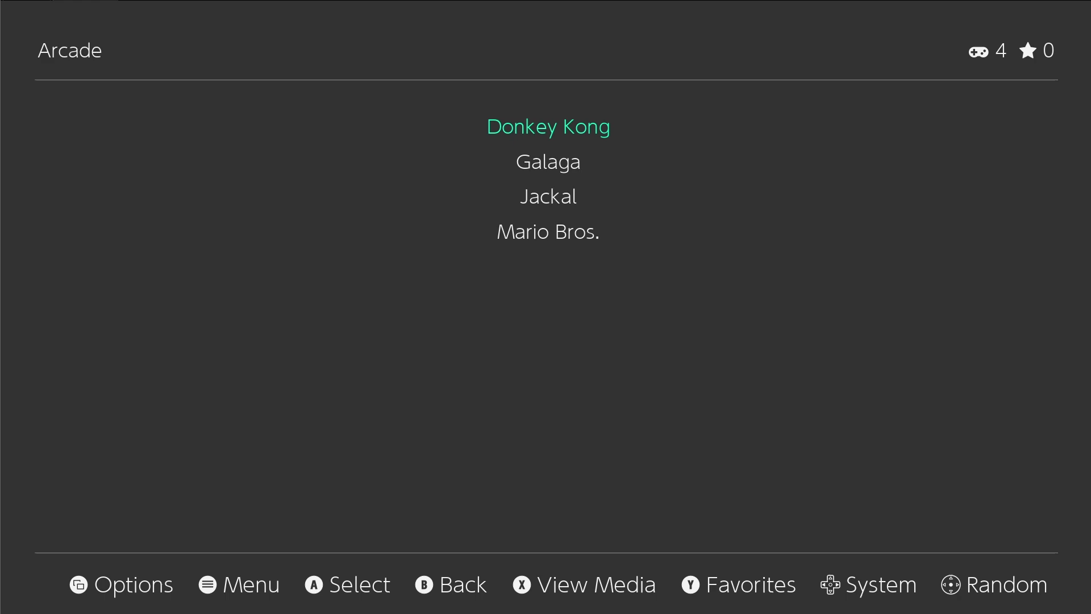
key("Down")
key("Down")
key("Down")
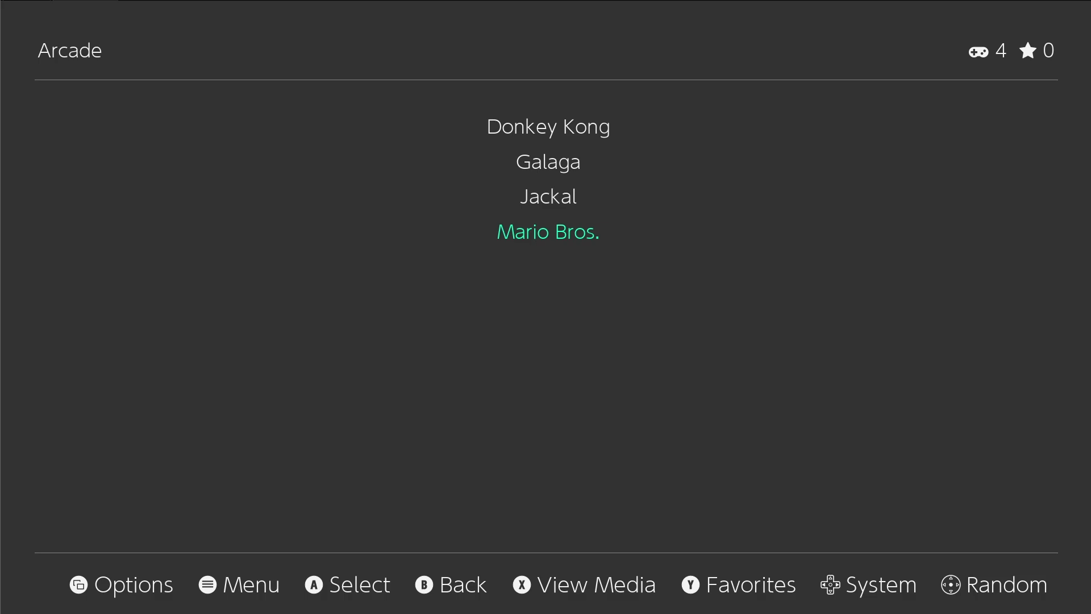
key("Down")
key("Return")
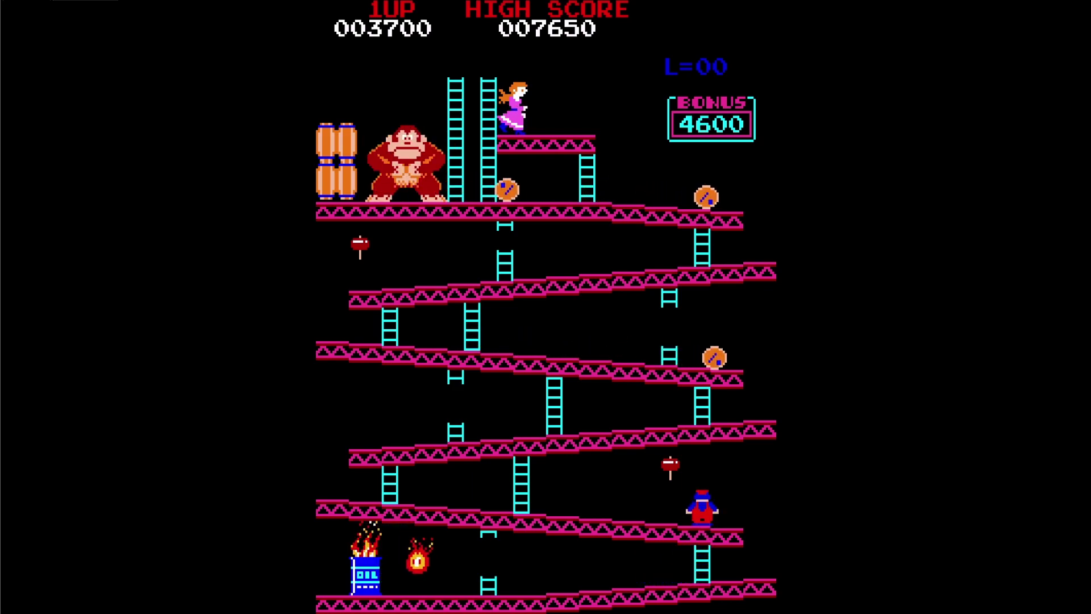
- Quit Donkey Kong and browse the carousel from Arcade toward Game Boy Advance
key("Escape")
key("Escape")
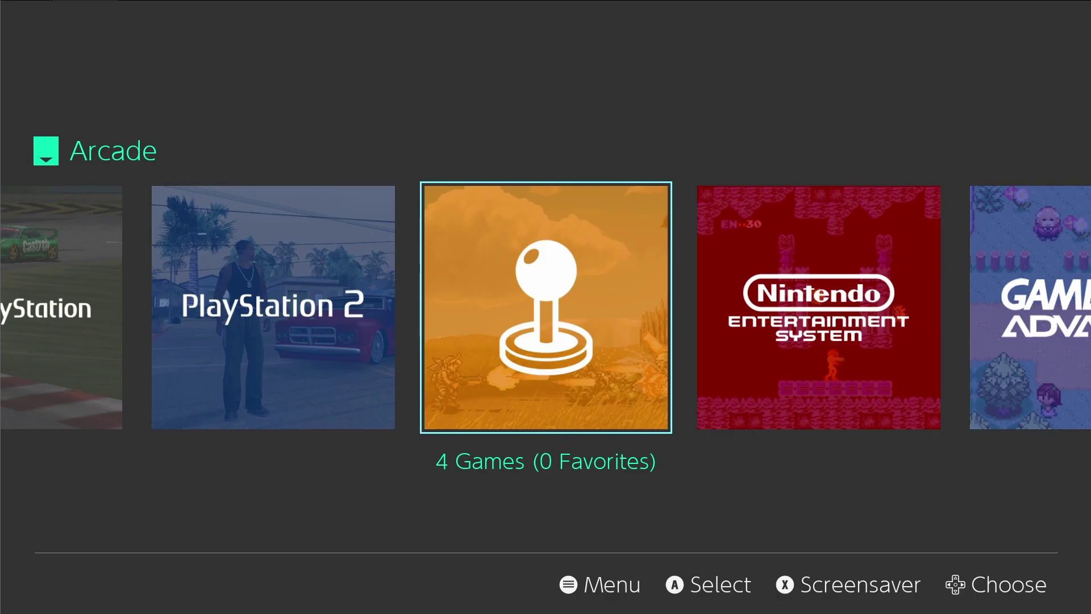
key("Right")
key("Right")
key("Left")
key("Left")
key("Right")
key("Right")
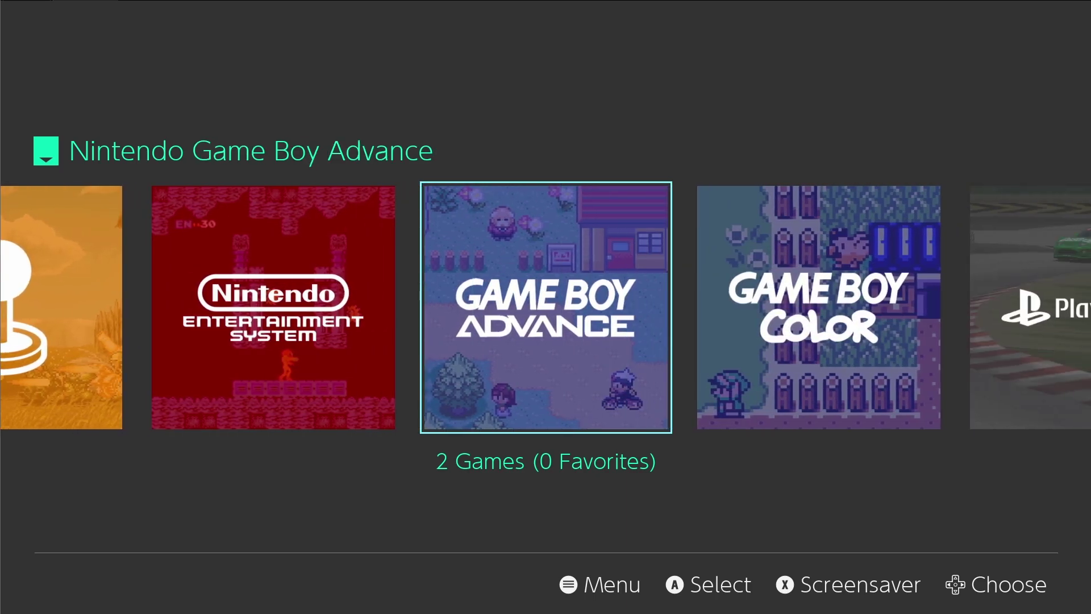
key("Right")
key("Right")
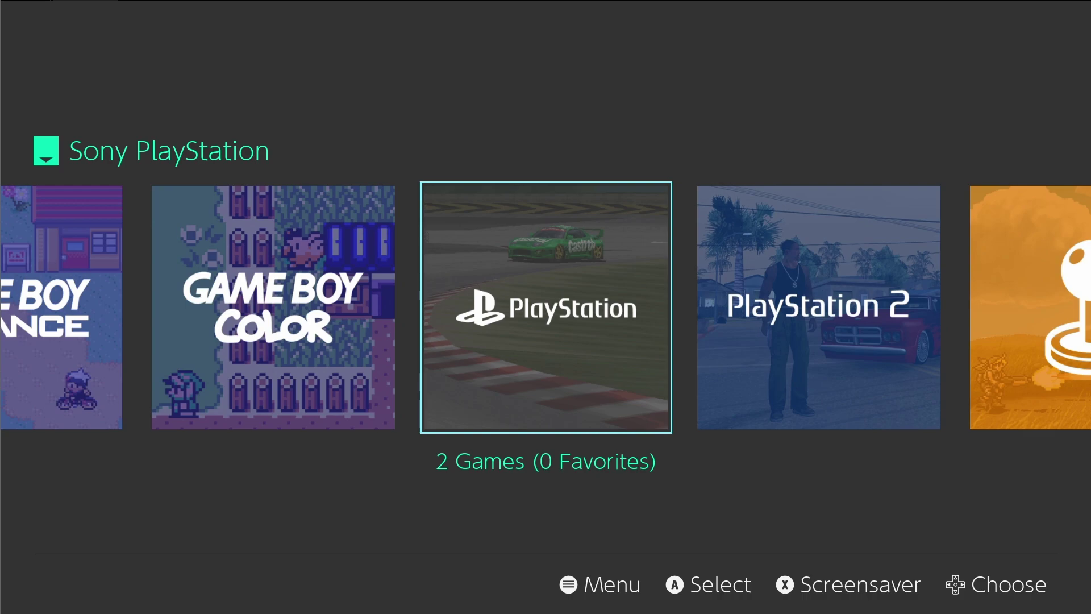
- Open the Sony PlayStation list and flip between its two Einhander entries
key("Return")
key("Down")
key("Up")
key("Down")
key("Up")
key("Down")
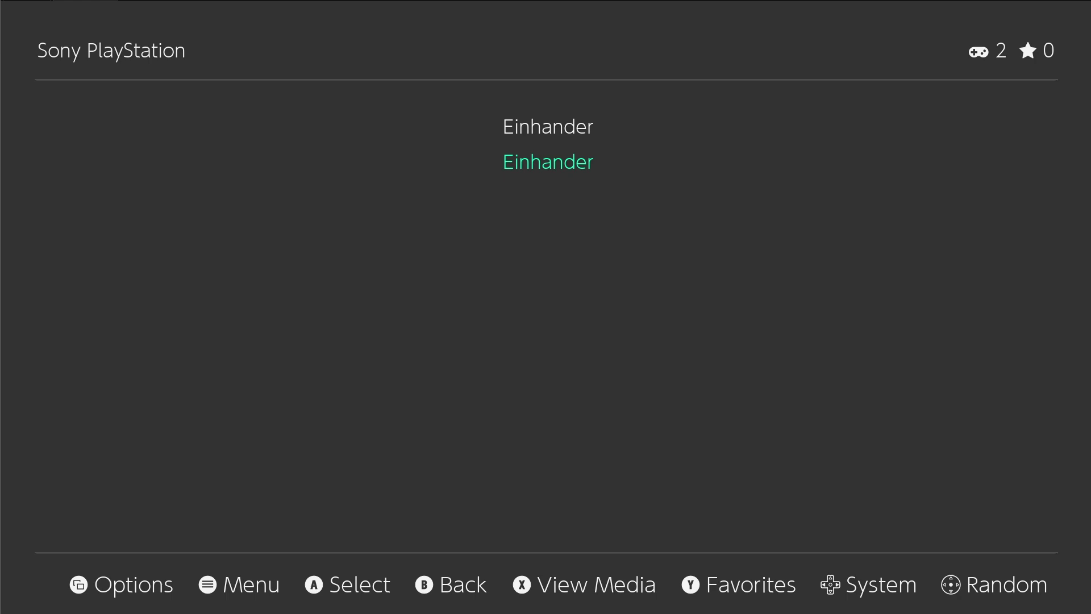
- Move between the PlayStation 2, Arcade and Game Boy Advance lists, ending on PlayStation 2
key("BackSpace")
key("Right")
key("Return")
key("BackSpace")
key("Right")
key("Return")
key("Left")
key("Left")
key("Left")
key("Left")
key("Right")
key("Right")
key("Right")
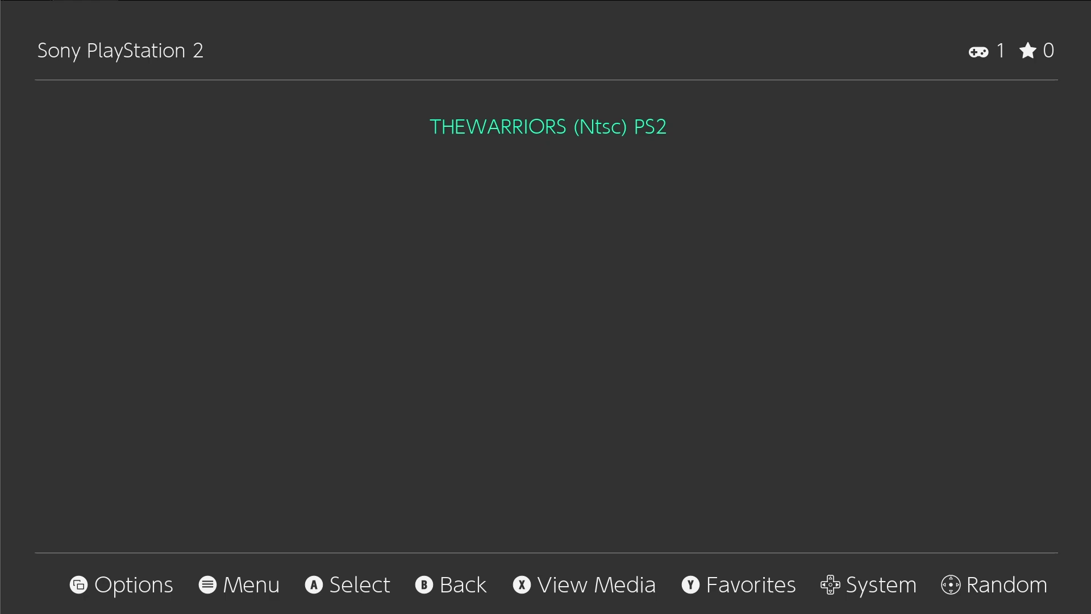
- Open Scraper settings from the main menu and keep ScreenScraper as the source
key("F1")
key("F1")
key("Escape")
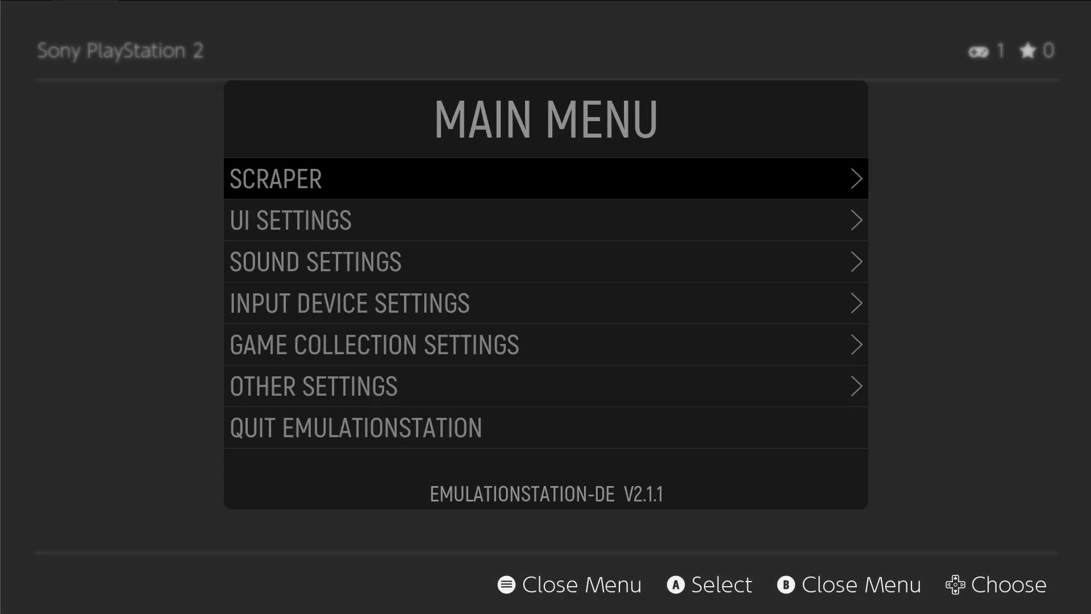
key("Return")
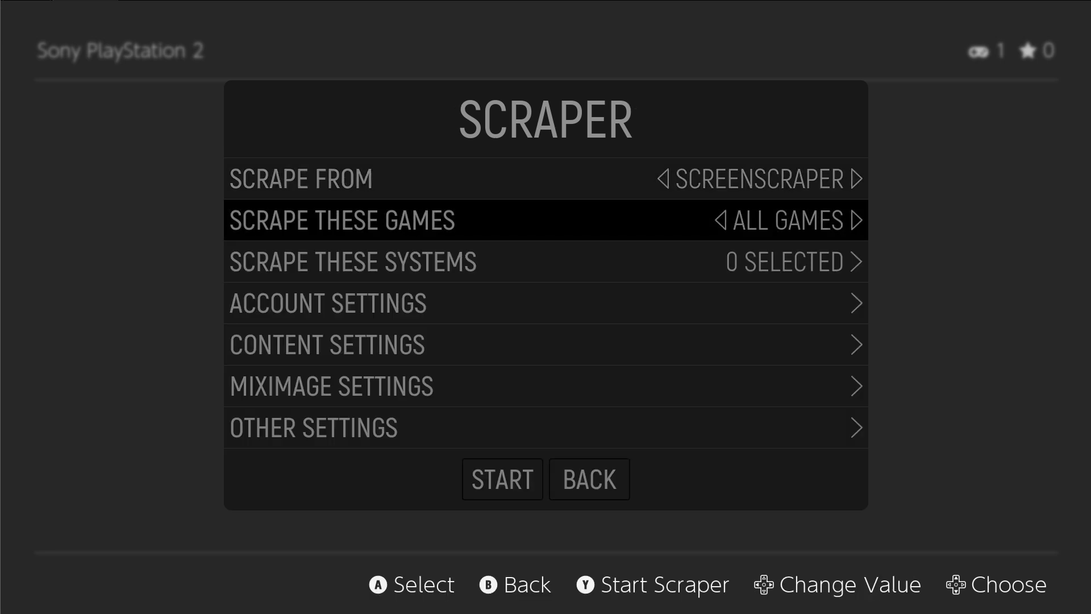
- Enter the ScreenScraper account username and password, then close the account settings
key("Return")
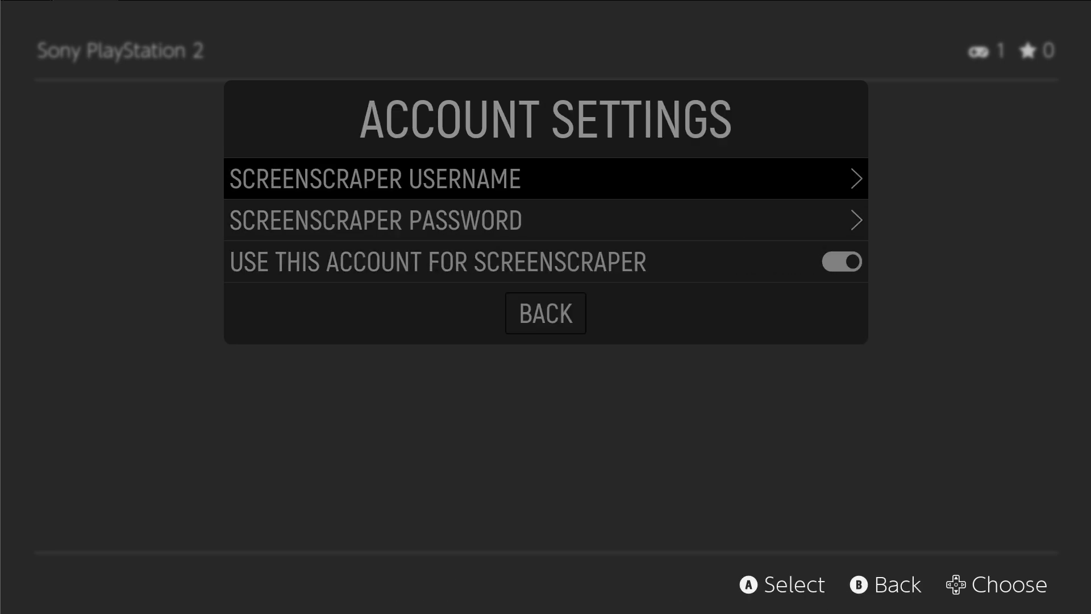
key("Return")
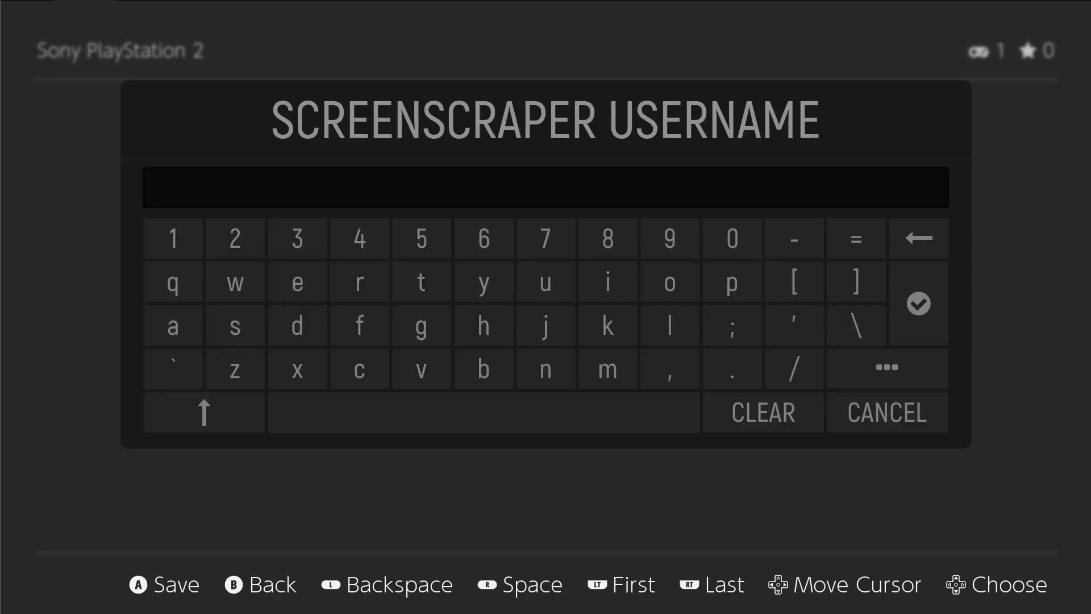
type("darkuni")
key("Return")
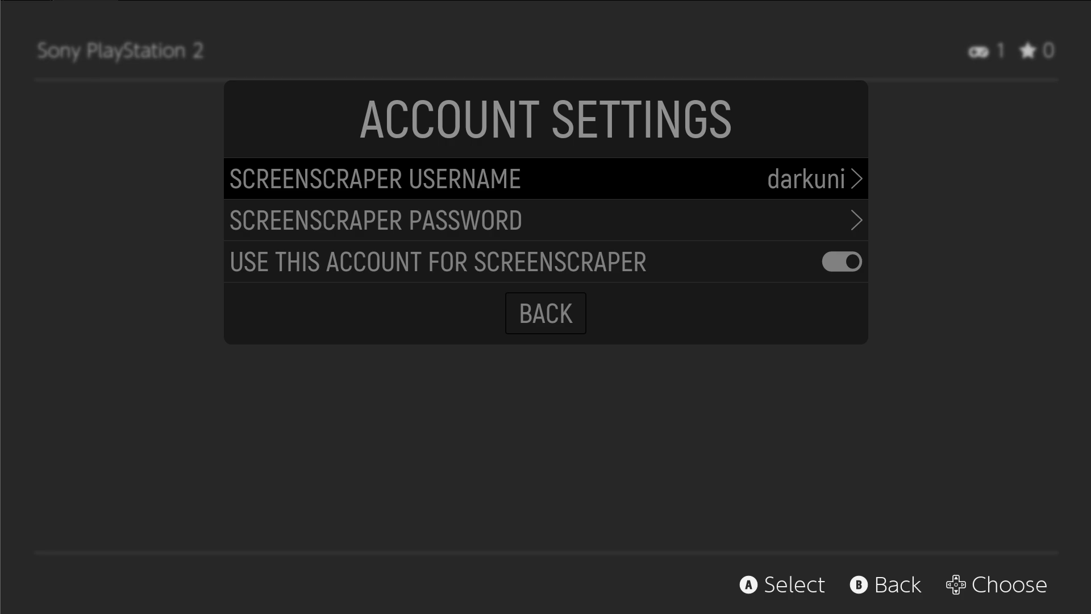
key("Down")
key("Return")
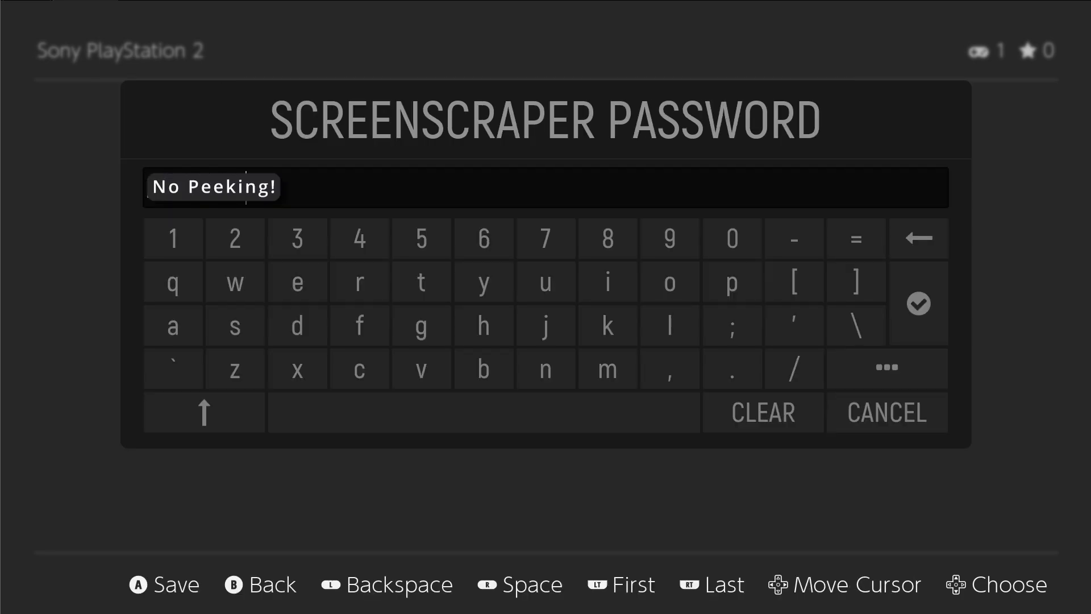
key("Return")
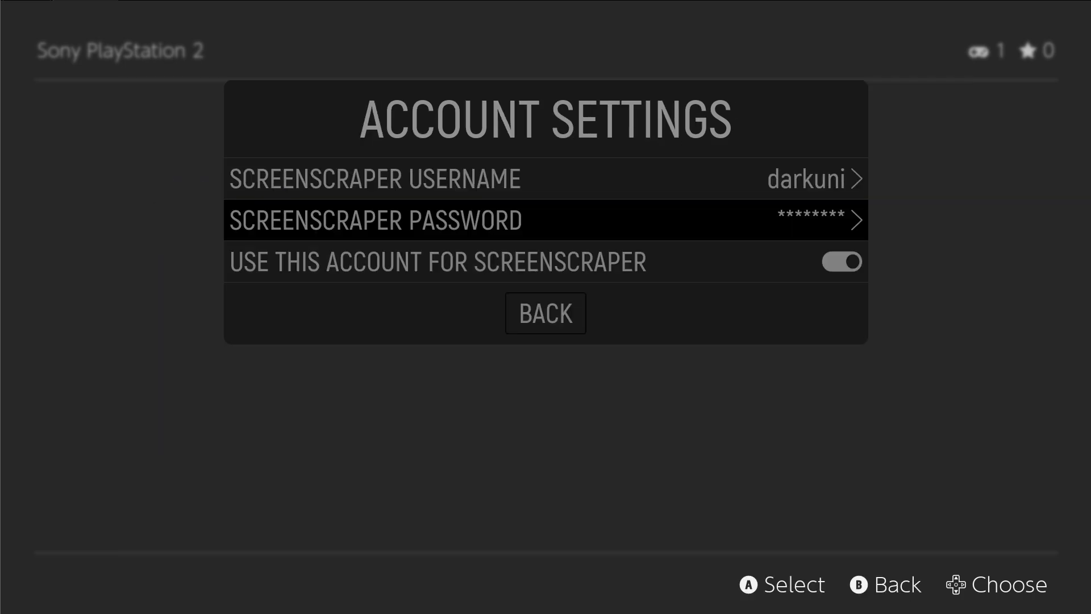
key("Down")
key("Down")
key("Return")
key("Up")
key("Up")
key("Up")
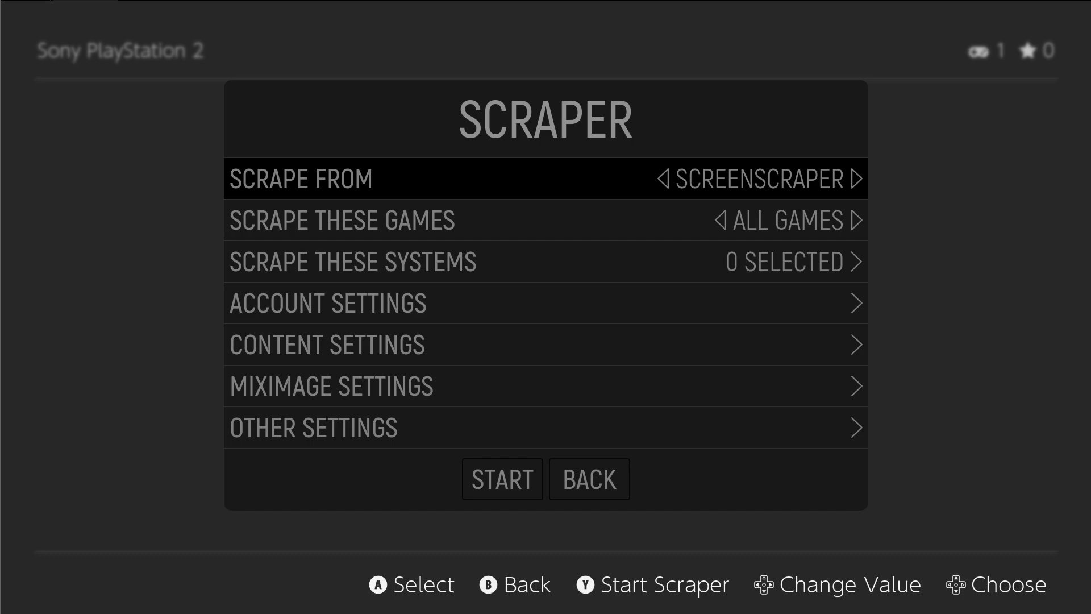
- Tick Sony PlayStation 2 under Scrape These Systems and start a scrape
key("Down")
key("Down")
key("Up")
key("Down")
key("Return")
key("Down")
key("Down")
key("Down")
key("Down")
key("Down")
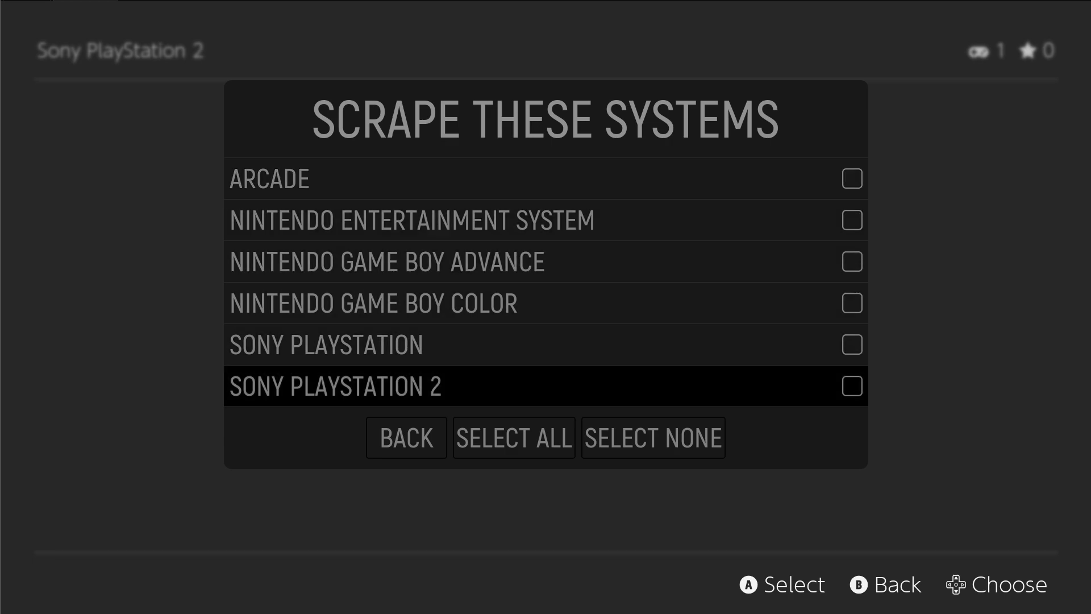
key("Return")
key("Down")
key("Return")
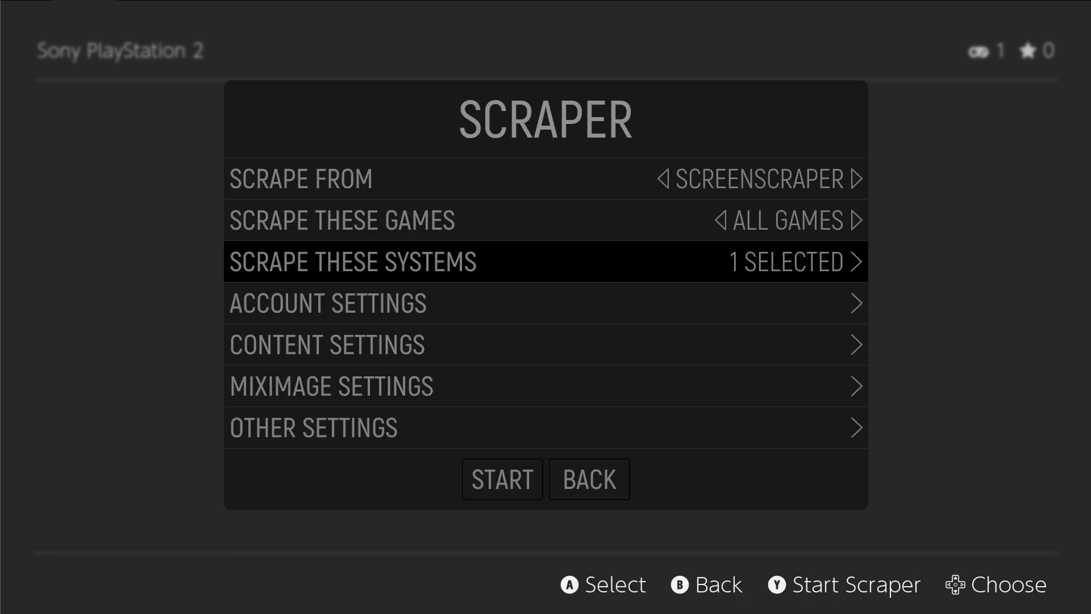
key("Down")
key("Down")
key("Down")
key("Down")
key("Down")
key("Down")
key("Return")
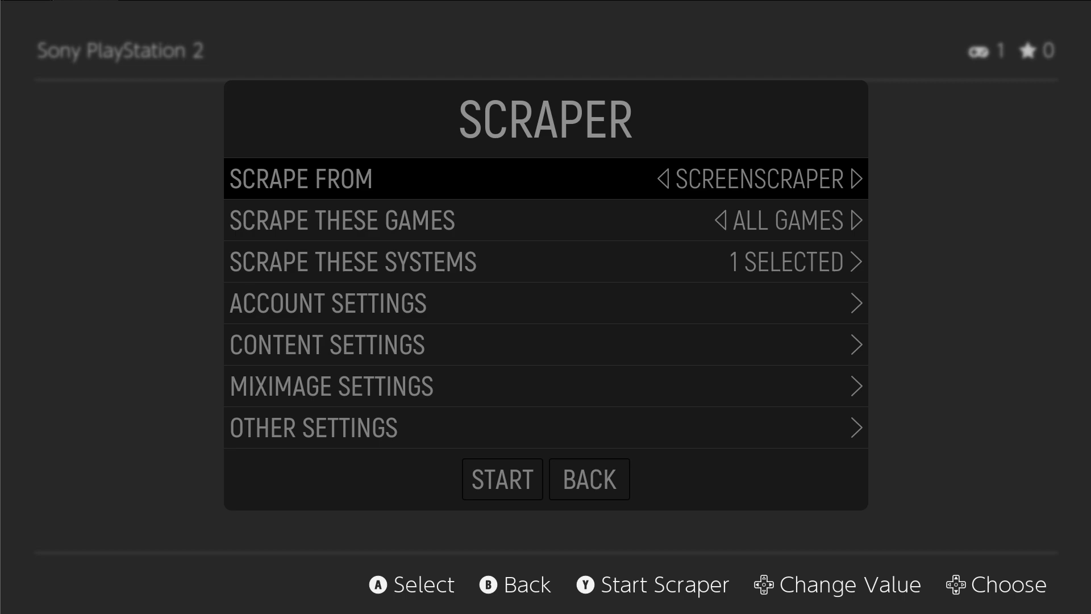
- Untick Sony PlayStation 2, tick Arcade instead, and start scraping the Arcade games
key("Down")
key("Down")
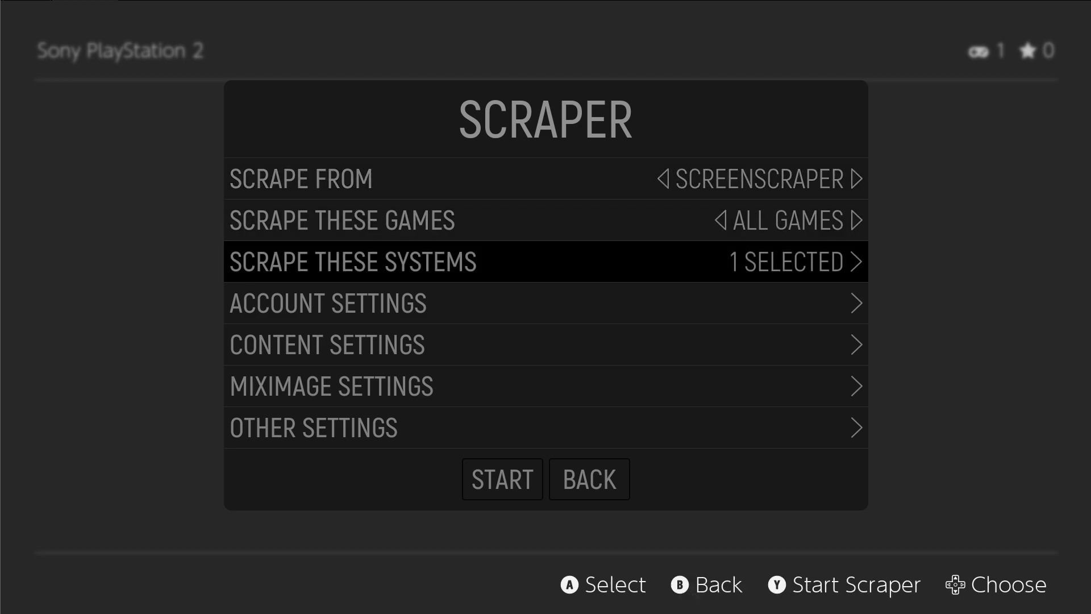
key("Up")
key("Down")
key("Return")
key("Down")
key("Down")
key("Down")
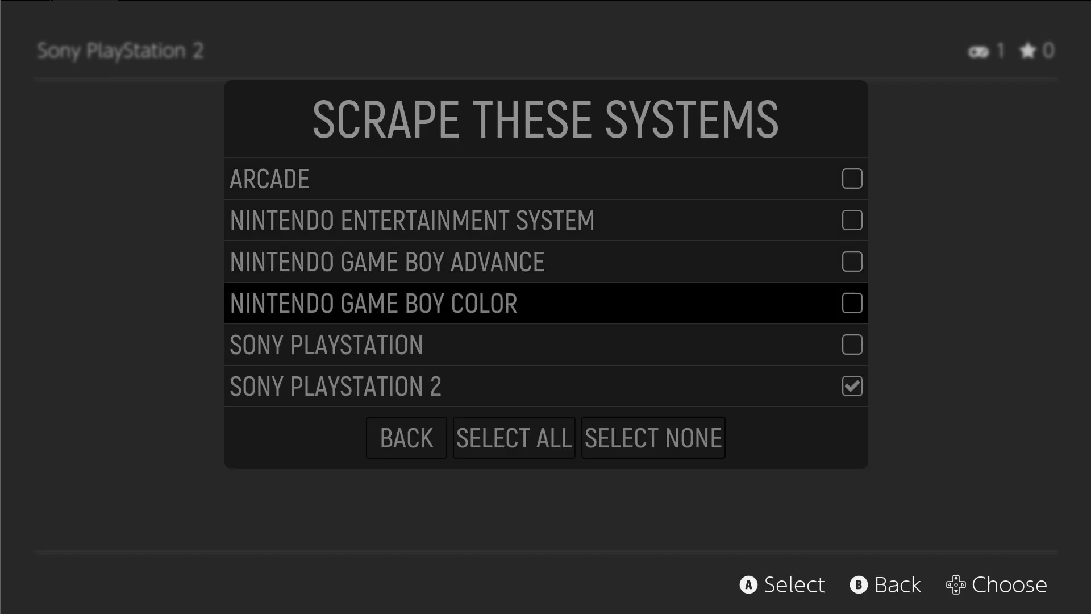
key("Down")
key("Down")
key("Down")
key("Up")
key("Return")
key("Up")
key("Up")
key("Up")
key("Up")
key("Up")
key("Return")
key("BackSpace")
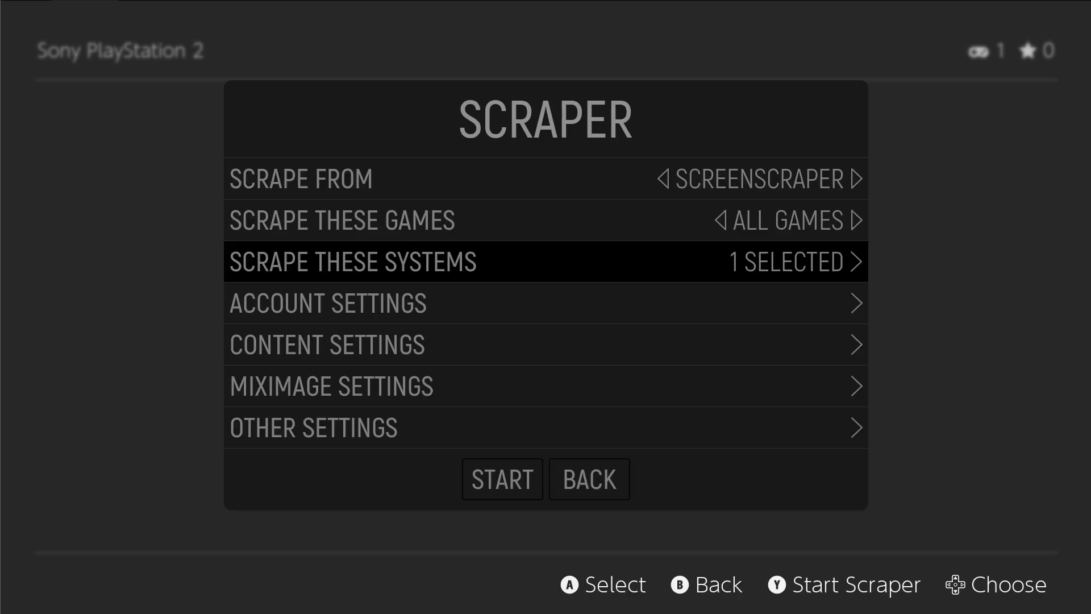
key("Down")
key("Down")
key("Down")
key("Down")
key("Down")
key("Return")
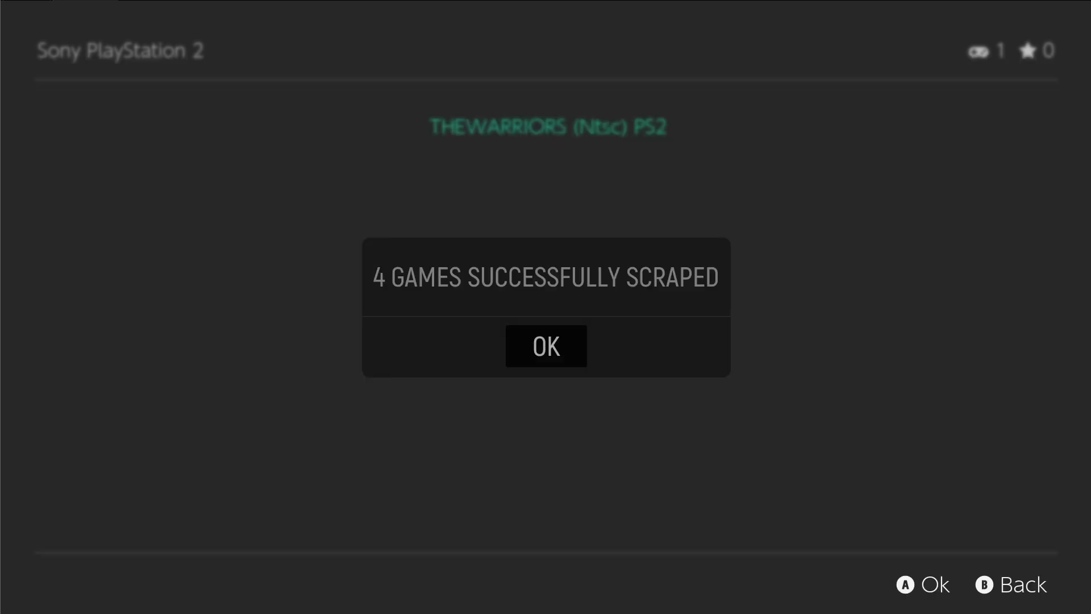
- Dismiss the scraping-complete message and untick Arcade from the systems to scrape
key("Return")
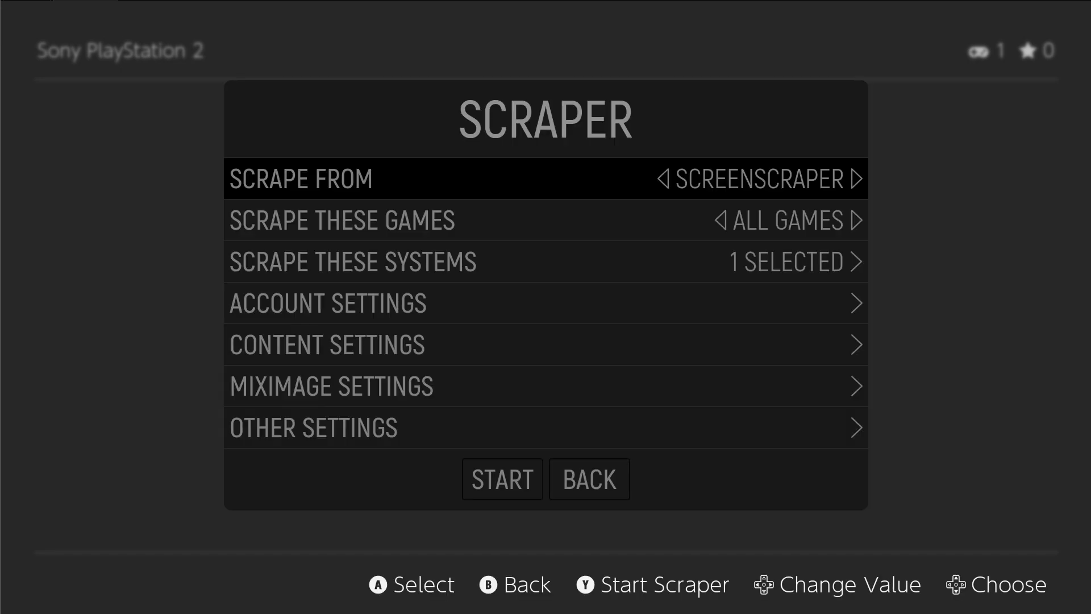
key("Down")
key("Down")
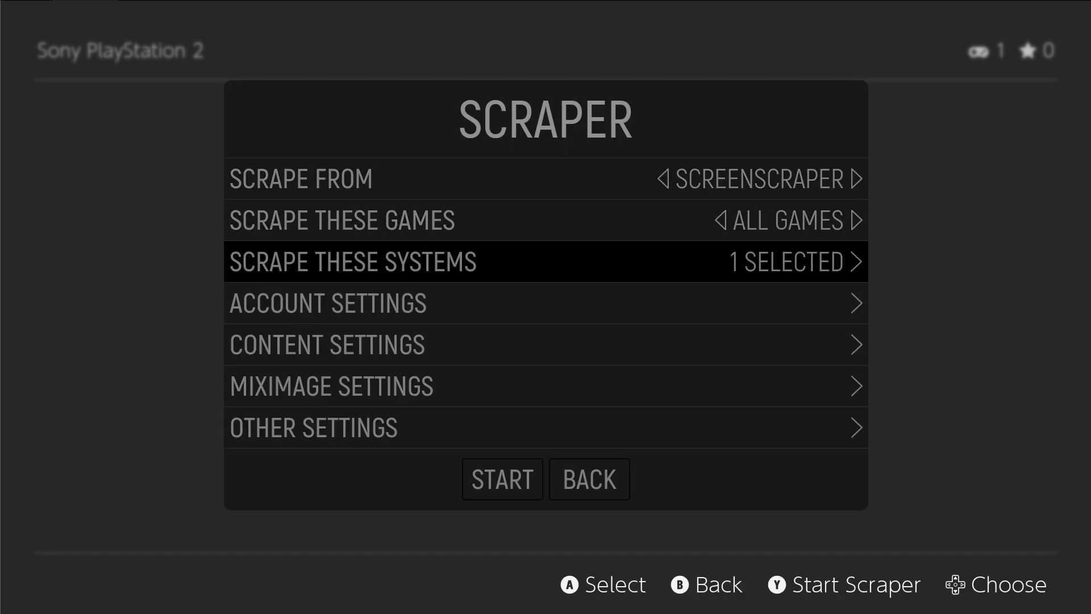
key("Return")
key("Return")
key("BackSpace")
key("BackSpace")
key("BackSpace")
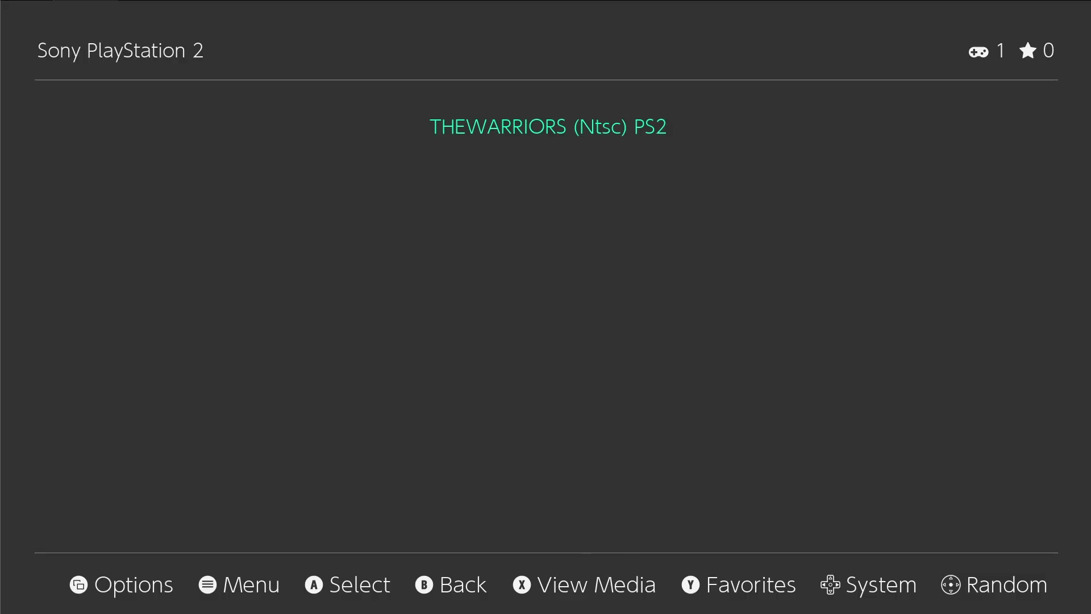
- Check the scraper's which-games-to-scrape list, then back out of the scraper menus
key("Escape")
key("Return")
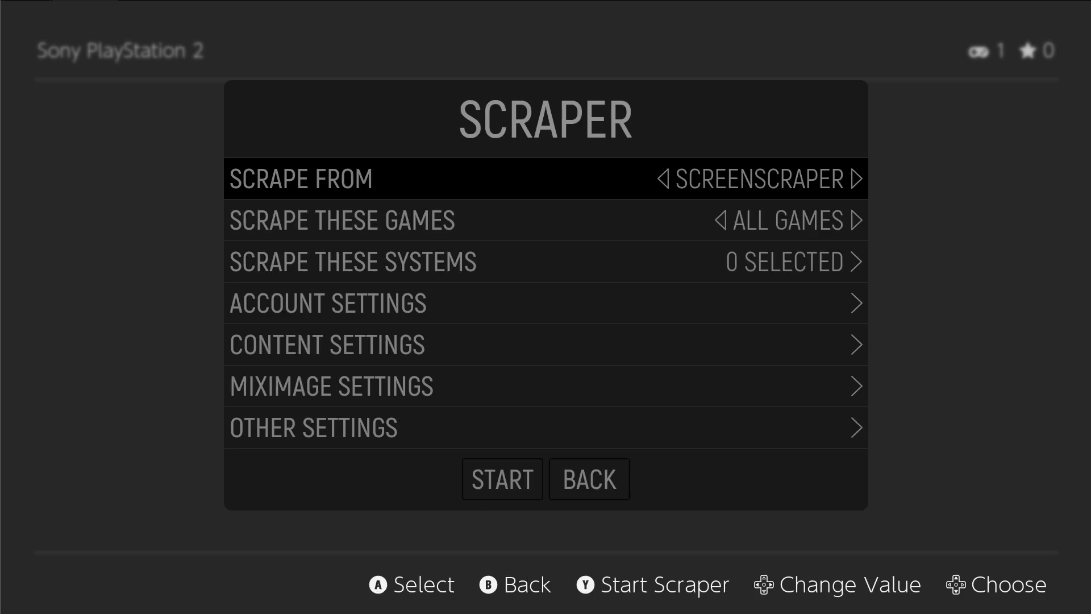
key("Down")
key("Return")
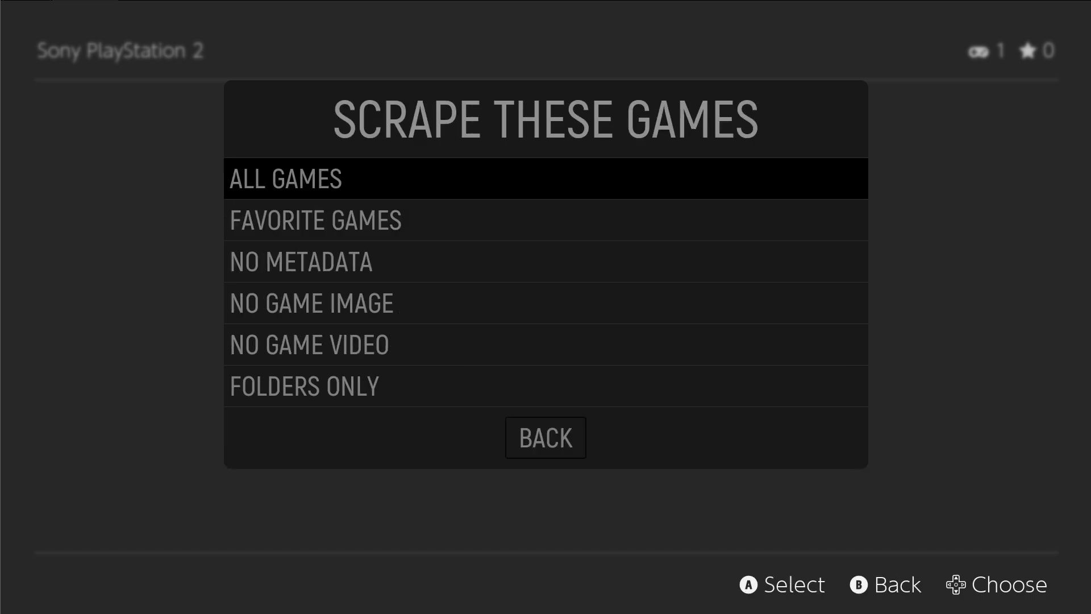
key("BackSpace")
key("BackSpace")
key("BackSpace")
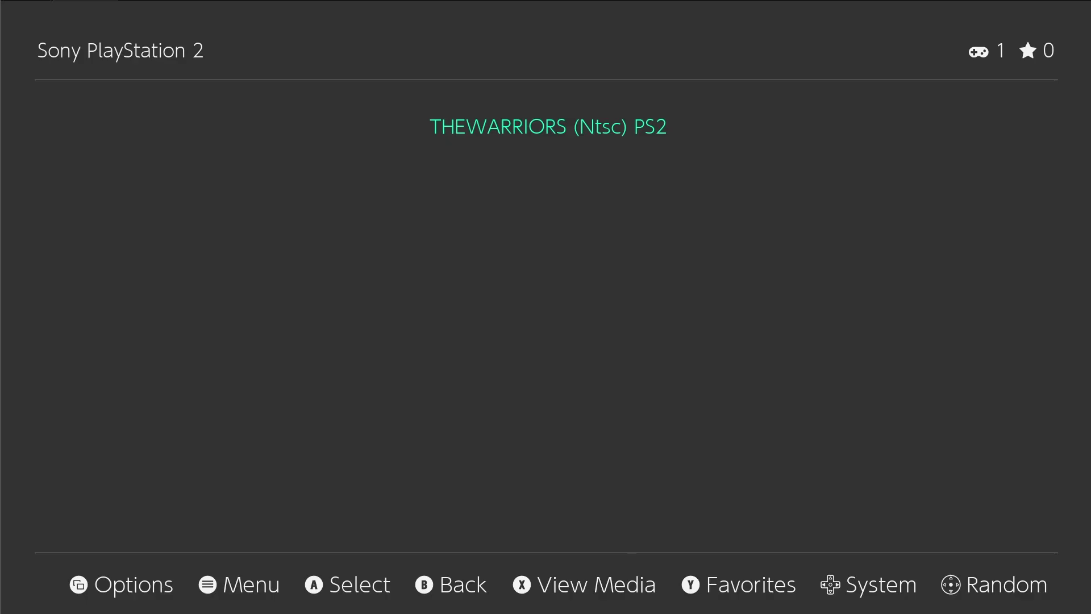
- Open THEWARRIORS (Ntsc) PS2's metadata editor and start a single-game scrape
key("F1")
key("Down")
key("Down")
key("Down")
key("Return")
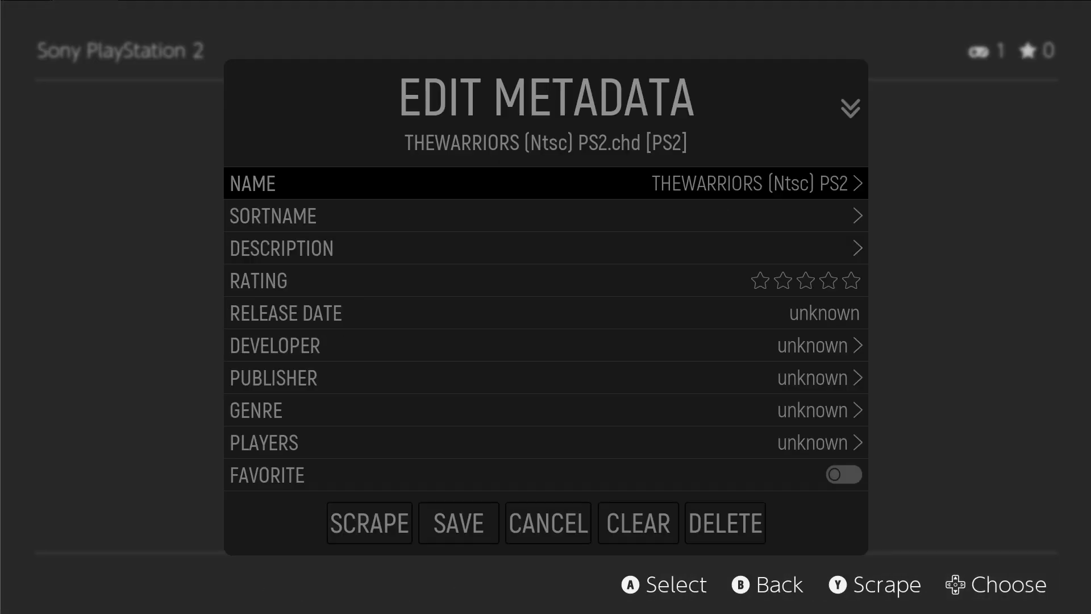
key("Up")
key("Up")
key("Return")
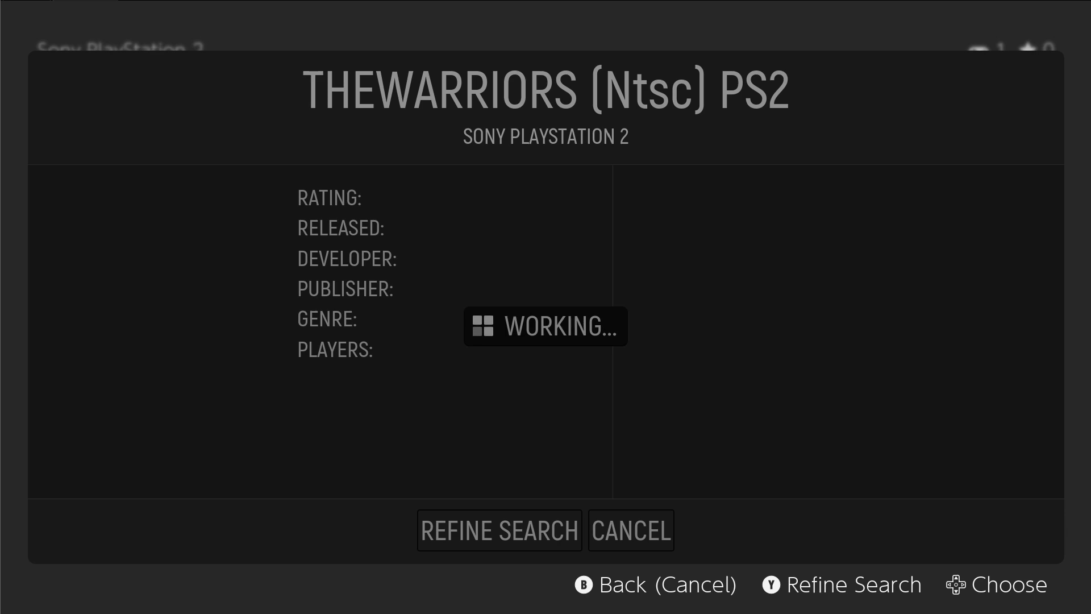
- Refine the search term to 'THE WARRIORS' and accept The Warriors as the match
key("Down")
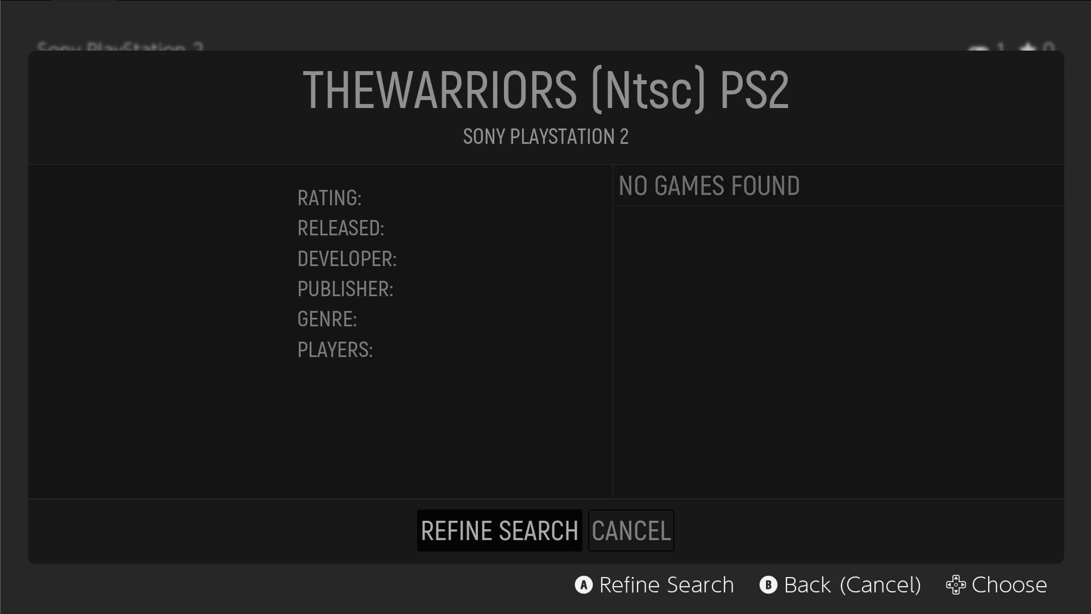
key("Return")
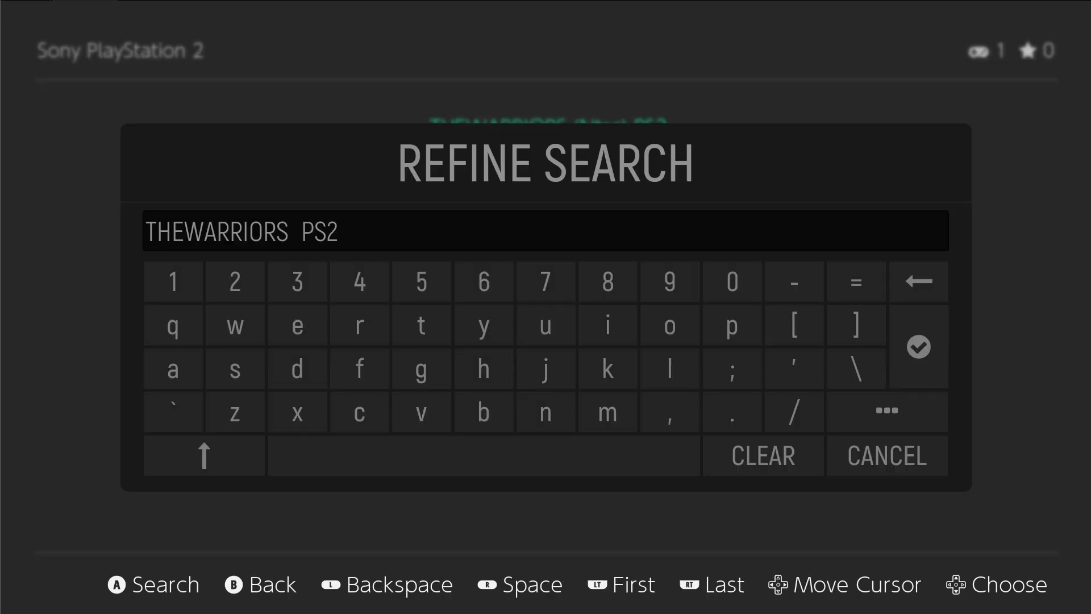
key("BackSpace")
key("BackSpace")
key("BackSpace")
key("BackSpace")
key("Left")
key("Left")
key("Left")
key("Left")
key("Left")
key("Left")
key("Left")
key("Left")
key("Left")
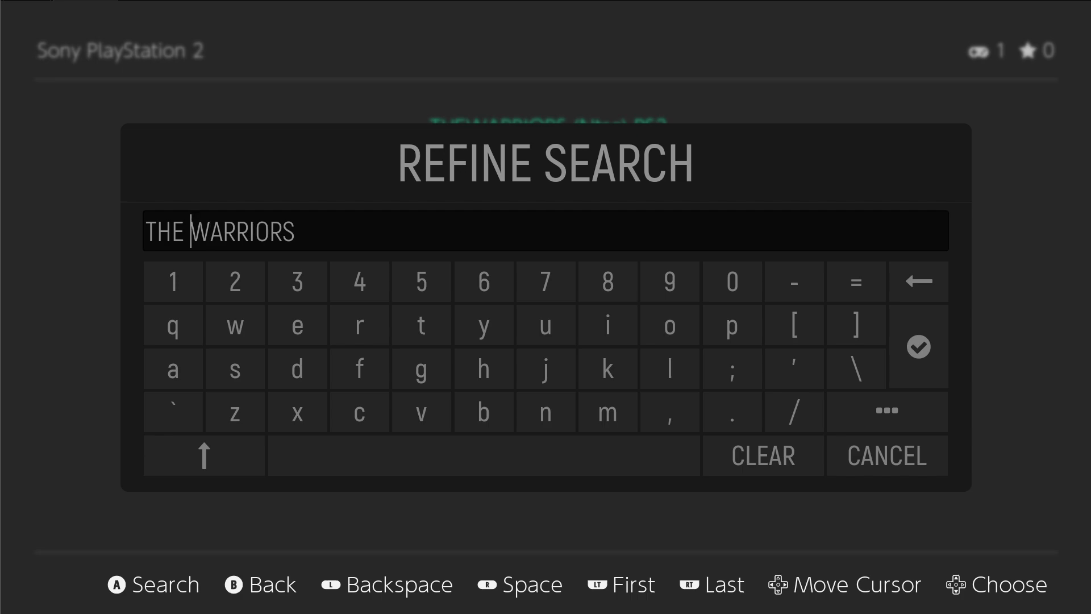
key("Return")
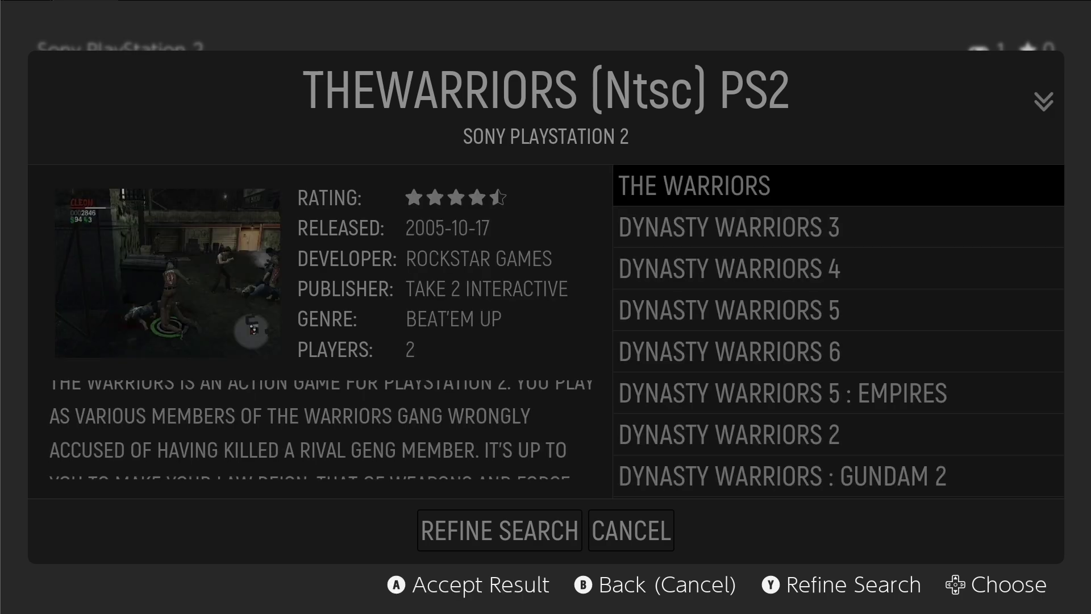
key("Return")
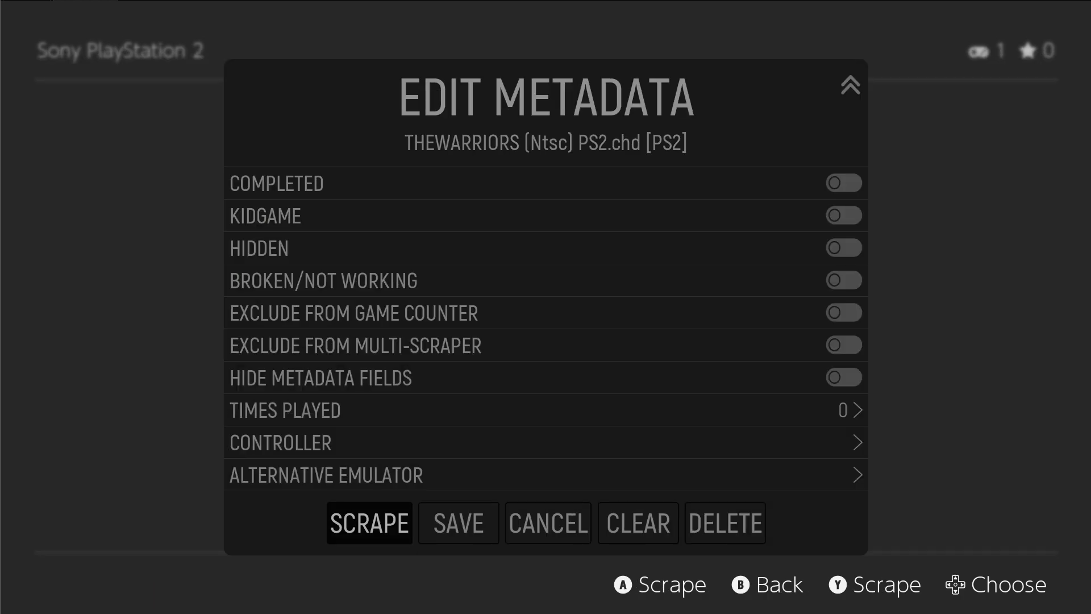
- Save The Warriors' scraped metadata and return to the system carousel
key("Right")
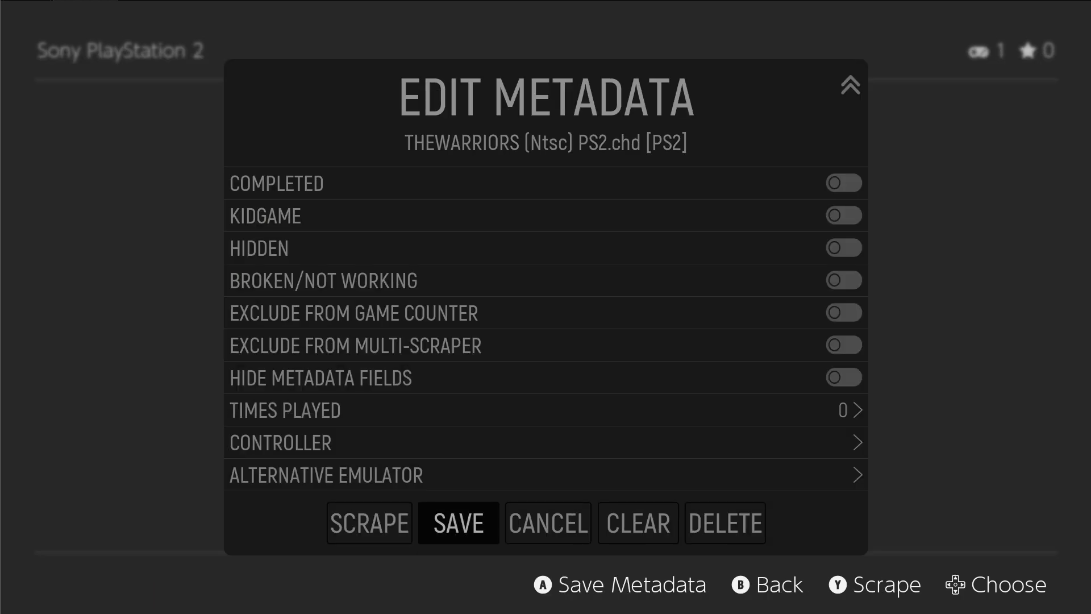
key("Return")
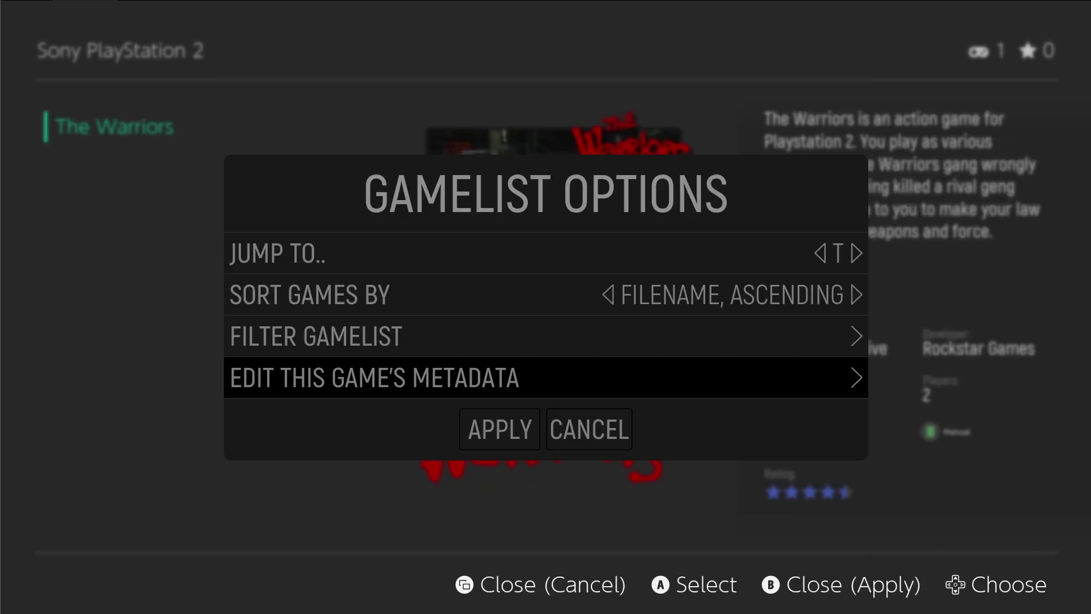
key("BackSpace")
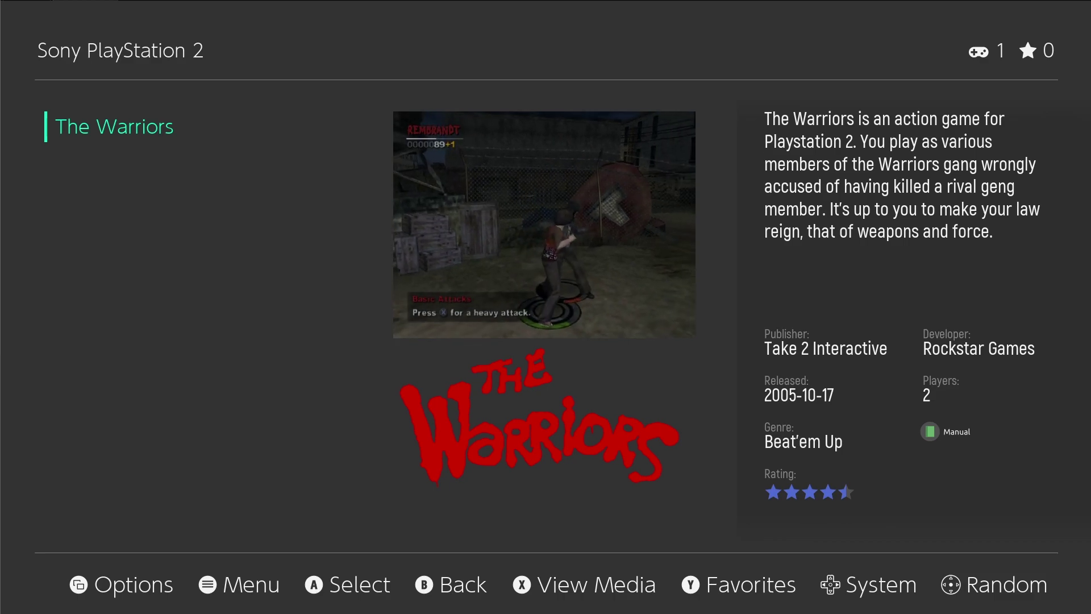
key("BackSpace")
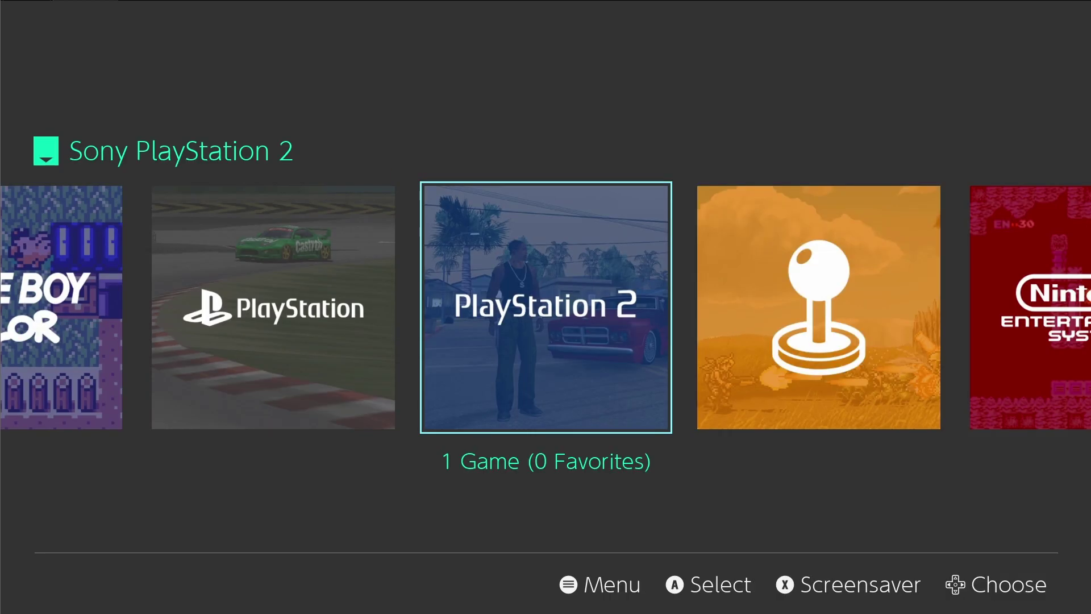
- Browse the scraped Arcade games, including Galaga and Donkey Kong, and the NES list
key("Right")
key("Return")
key("Down")
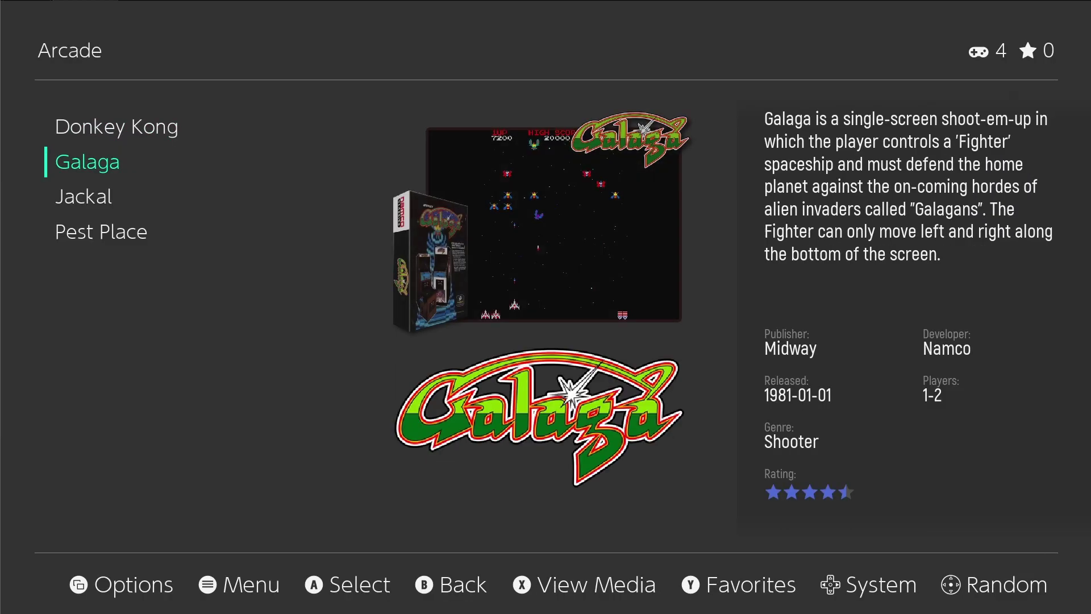
key("Down")
key("Down")
key("Up")
key("Up")
key("Right")
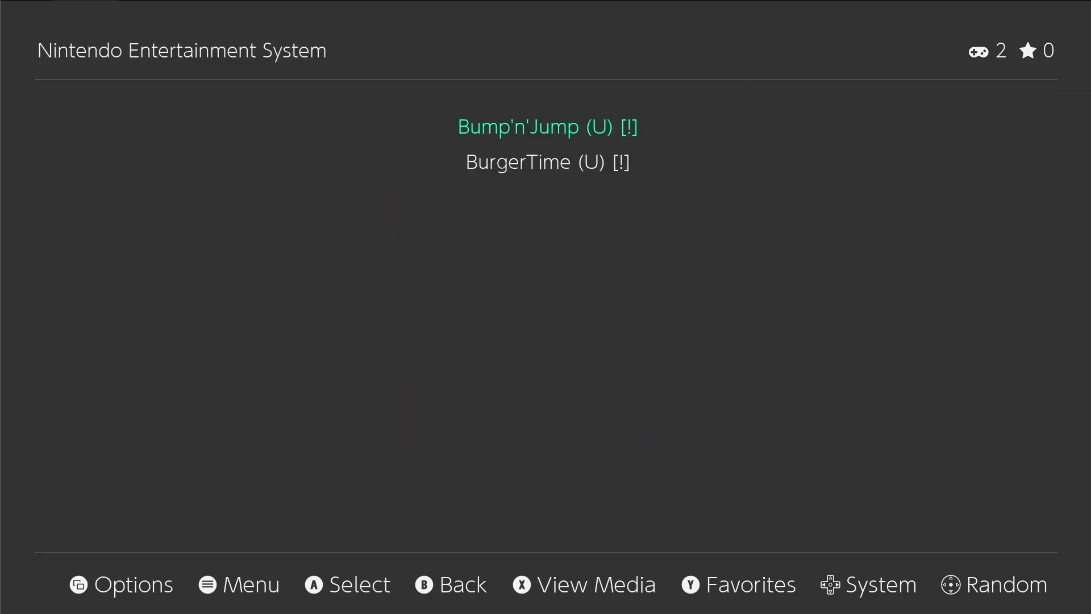
key("Left")
key("Right")
key("Left")
key("Up")
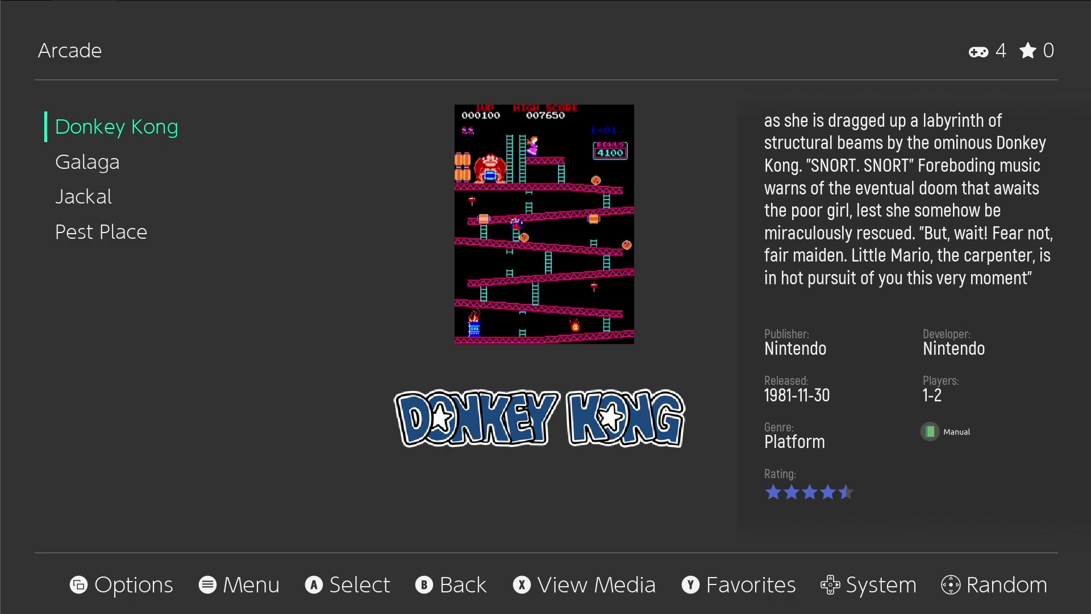
- Quit EmulationStation from the main menu
key("Escape")
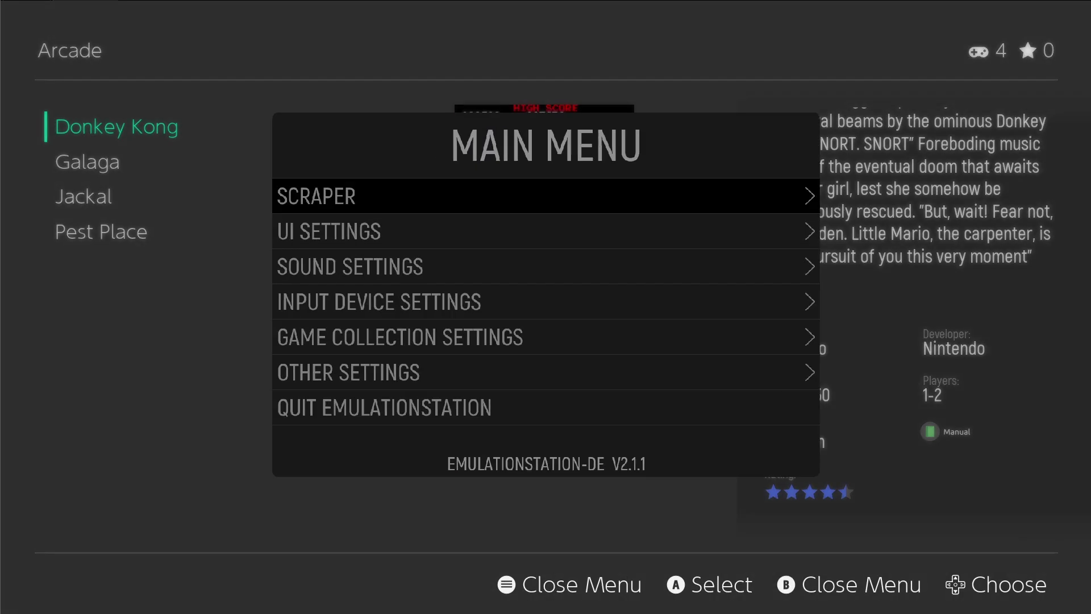
key("Down")
key("Down")
key("Down")
key("Down")
key("Down")
key("Down")
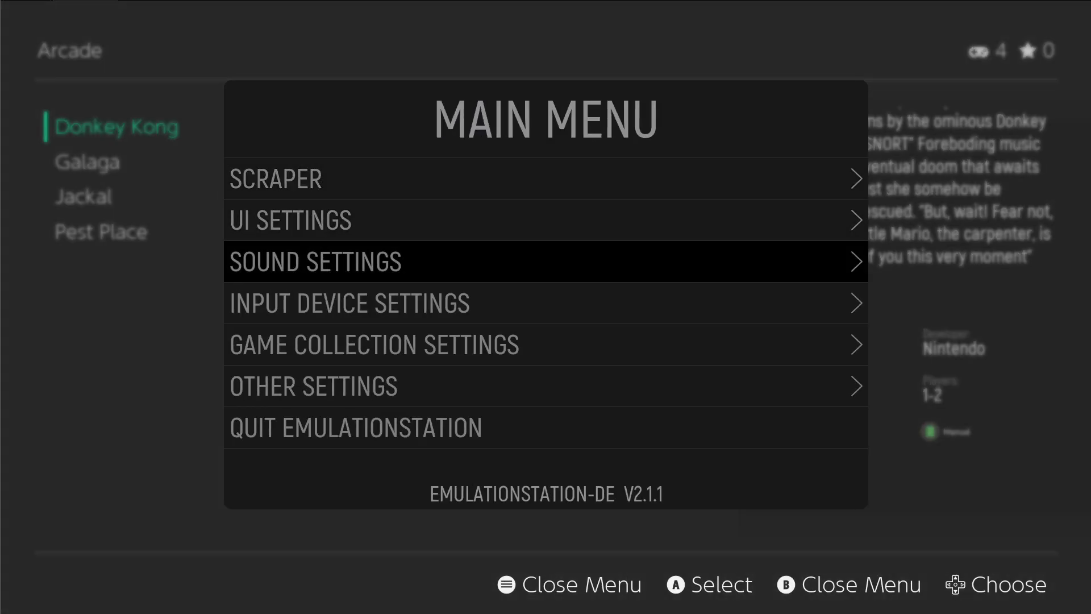
key("Return")
key("Return")
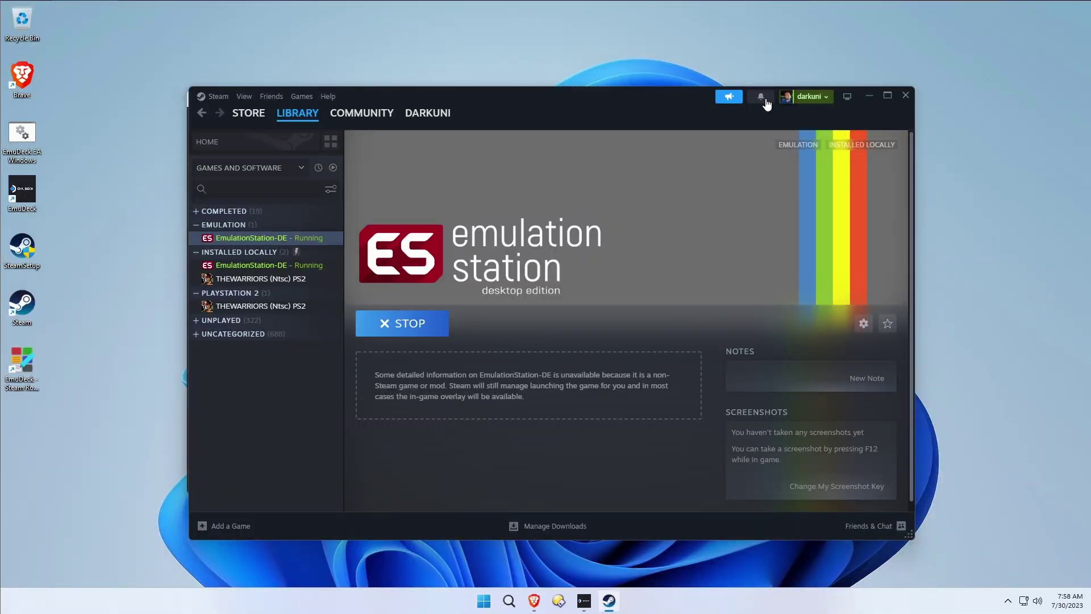
- Open the THEWARRIORS (Ntsc) PS2 page in Steam's Library sidebar
left_click(280, 279)
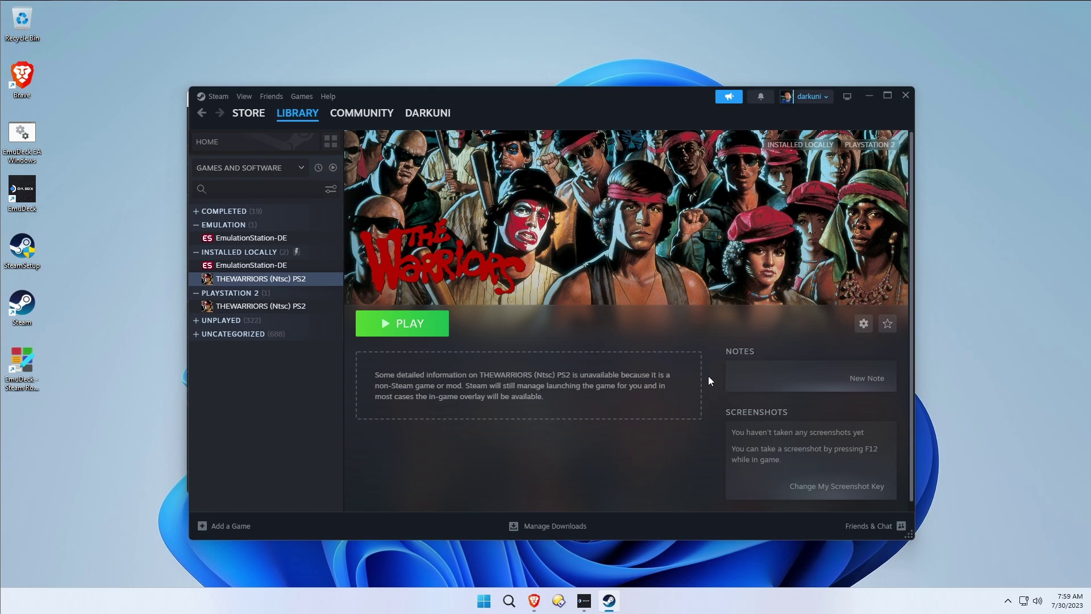
left_click(862, 326)
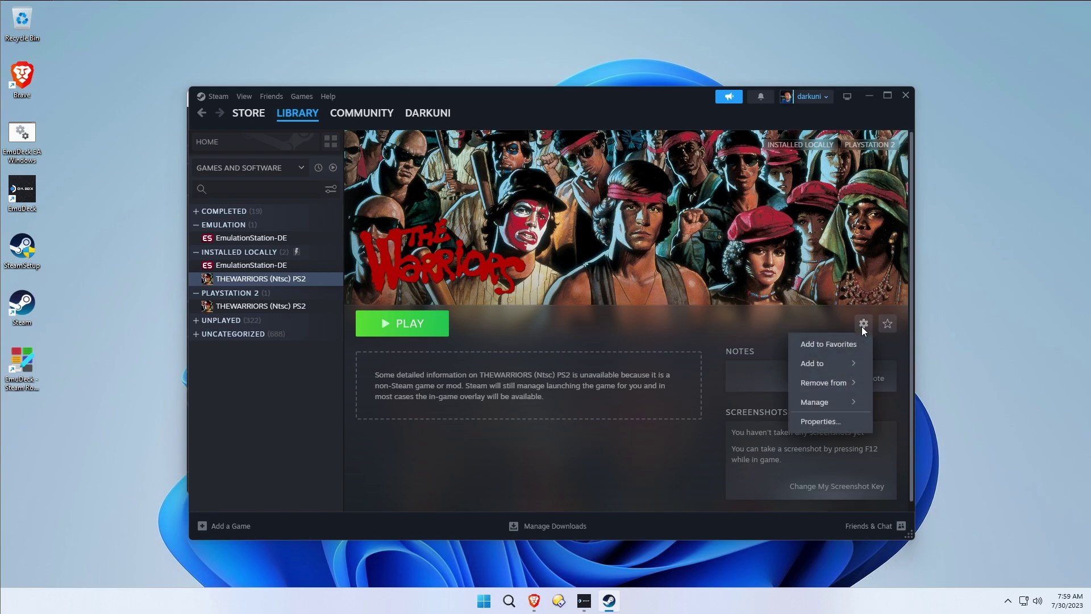
left_click(837, 418)
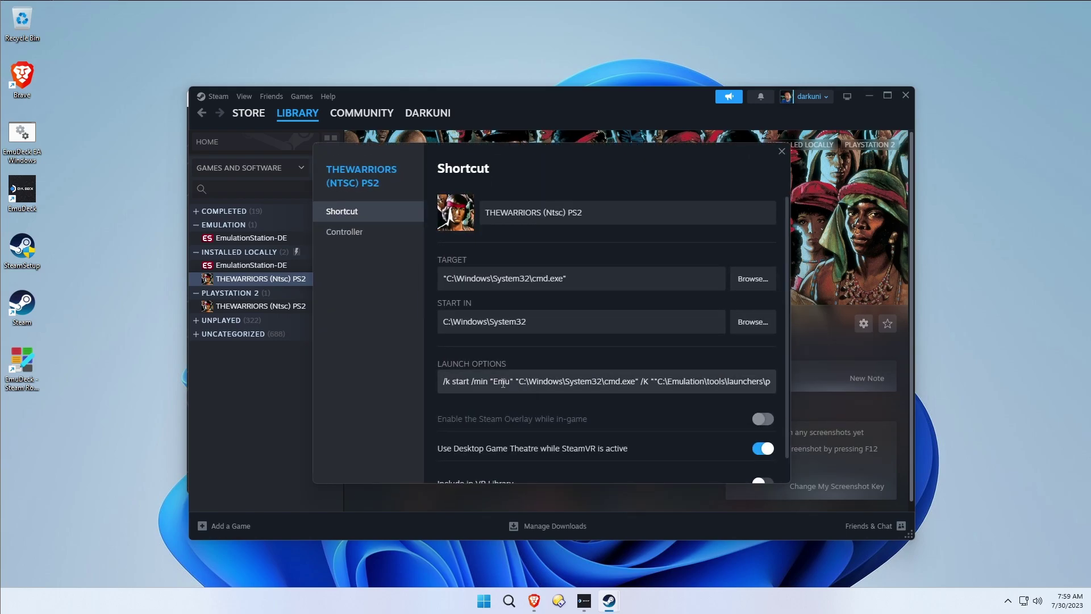
left_click_drag(592, 277, 412, 284)
left_click_drag(468, 386, 779, 392)
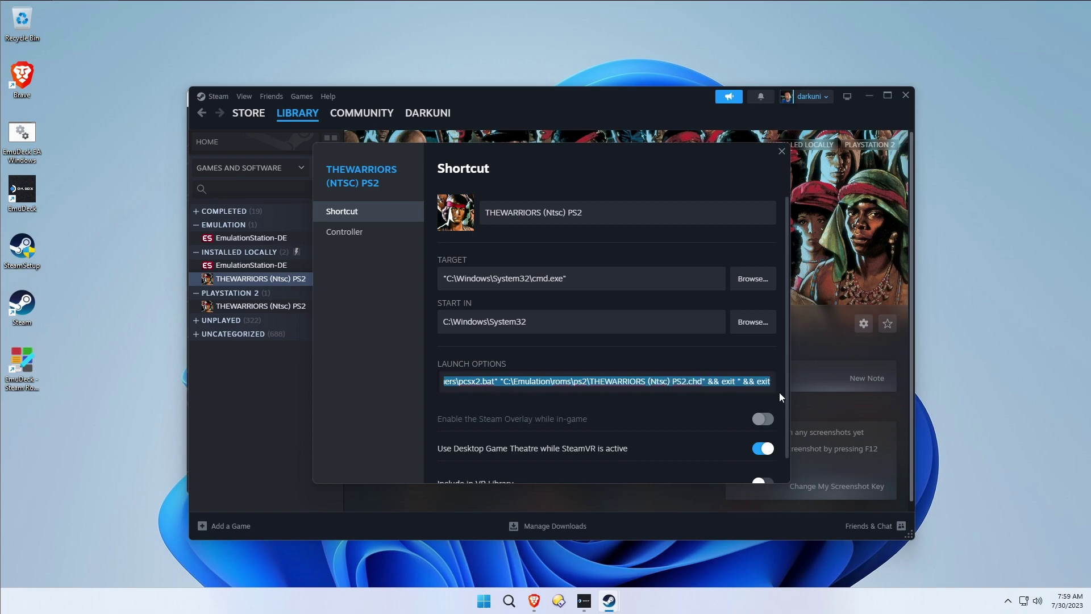
left_click(783, 151)
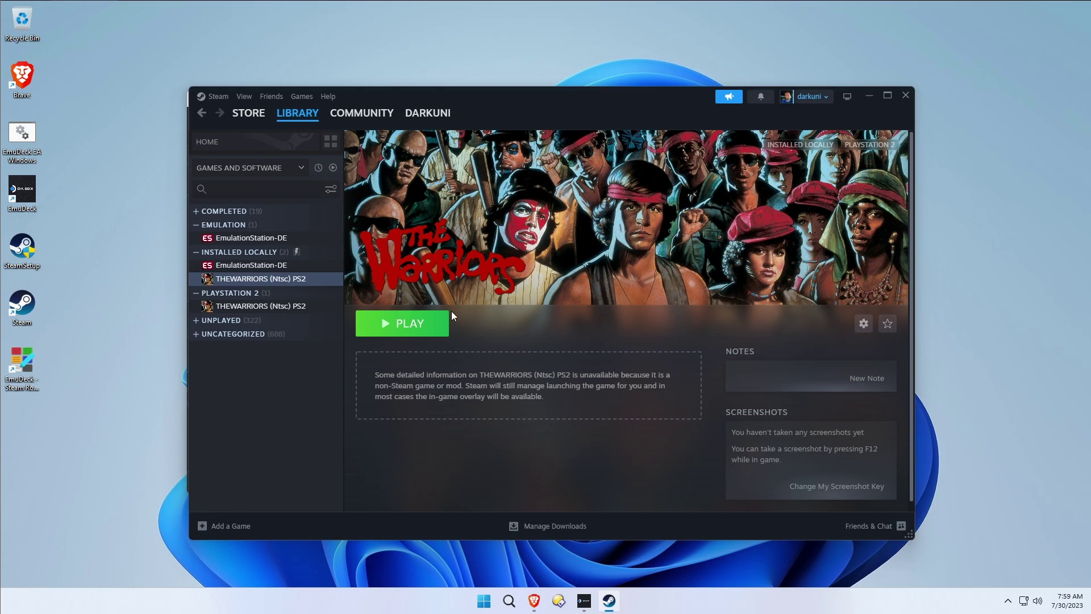
- Launch The Warriors in PCSX2 with PLAY on its Steam page
left_click(410, 327)
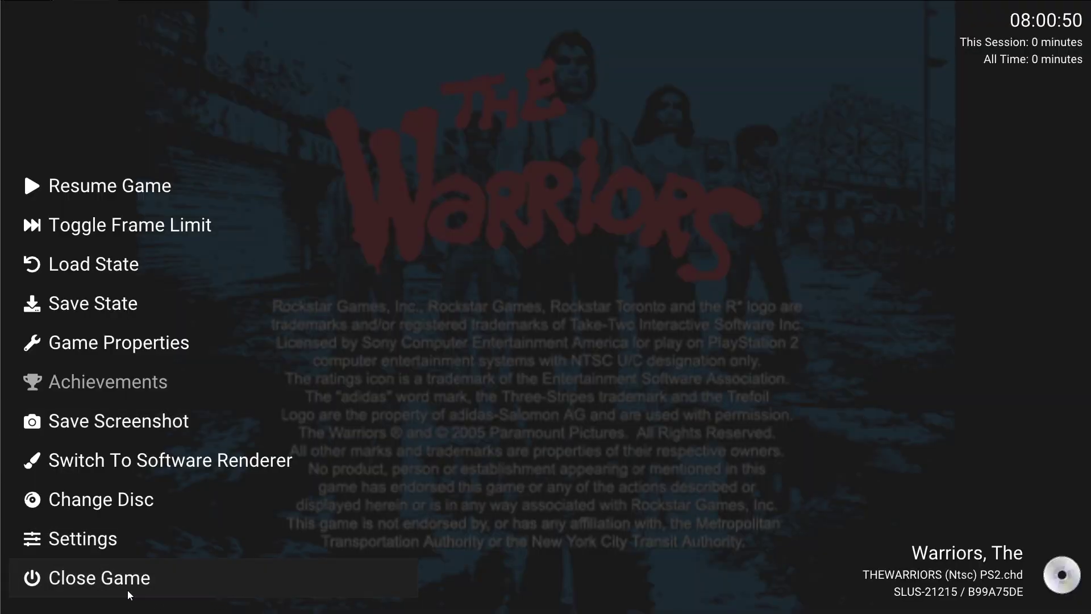
- Close The Warriors from the PCSX2 pause menu without saving a state
left_click(236, 592)
left_click(116, 579)
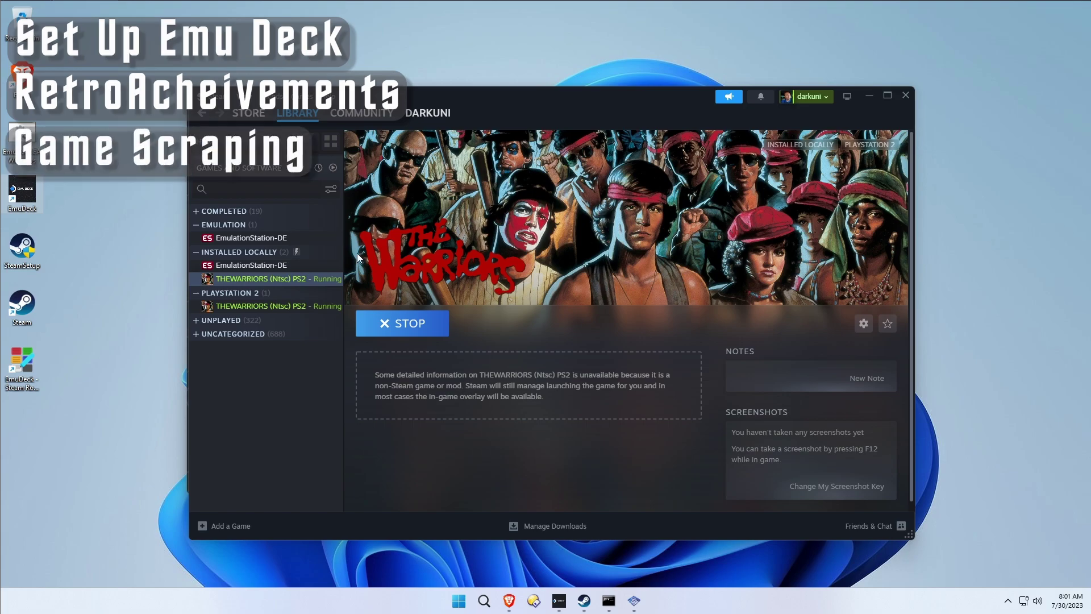
- Stop the still-running Warriors game in Steam, select EmulationStation-DE, and launch EmuDeck
left_click(403, 324)
left_click(534, 342)
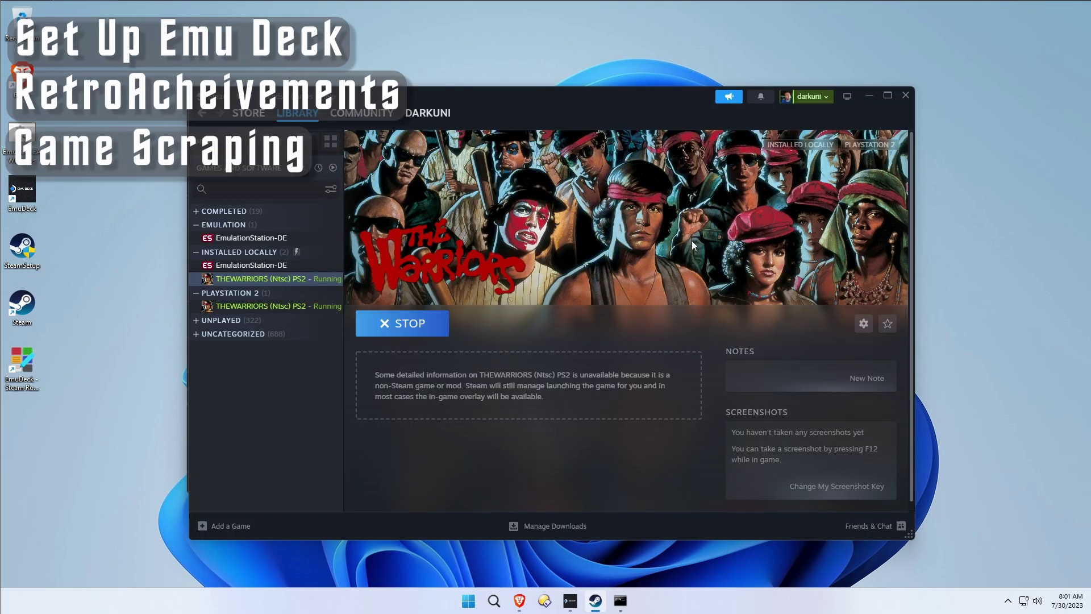
left_click(310, 264)
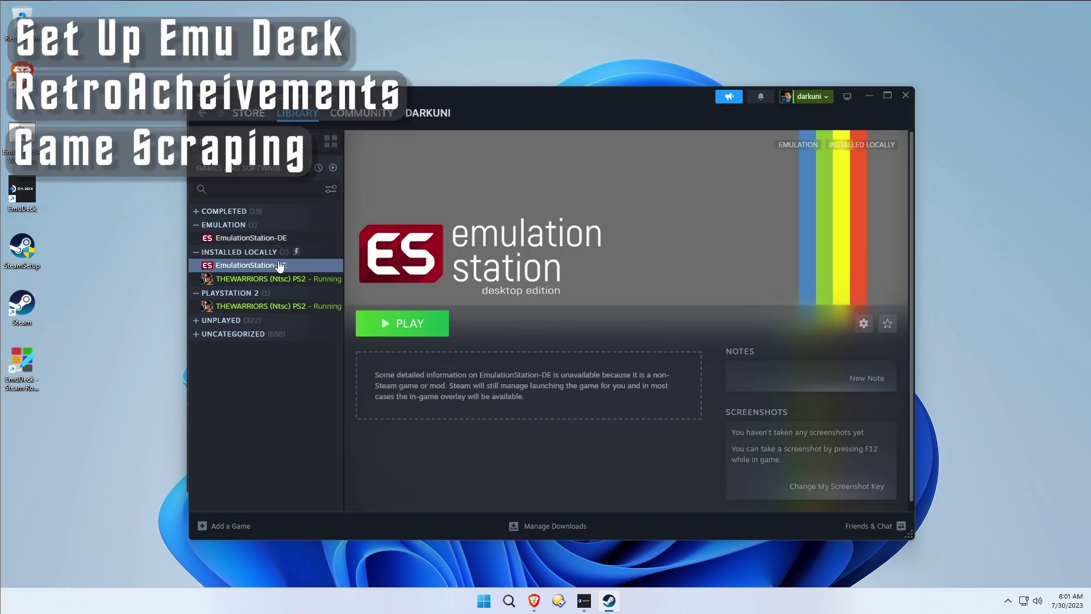
double_click(36, 196)
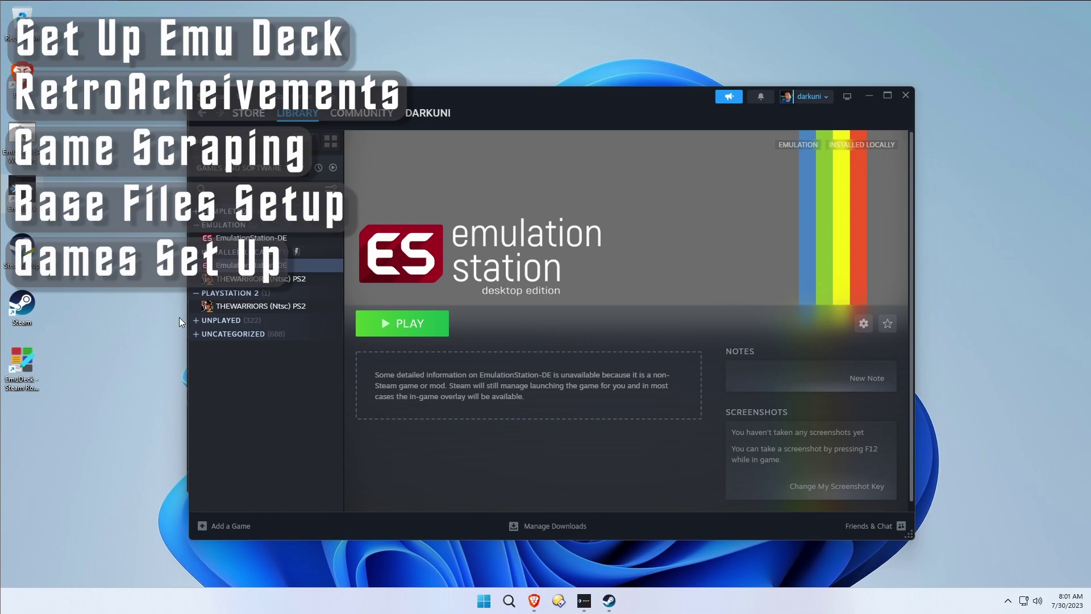
- Bring EmuDeck to the front and look over its Quick actions and Tools & Stuff
left_click(594, 607)
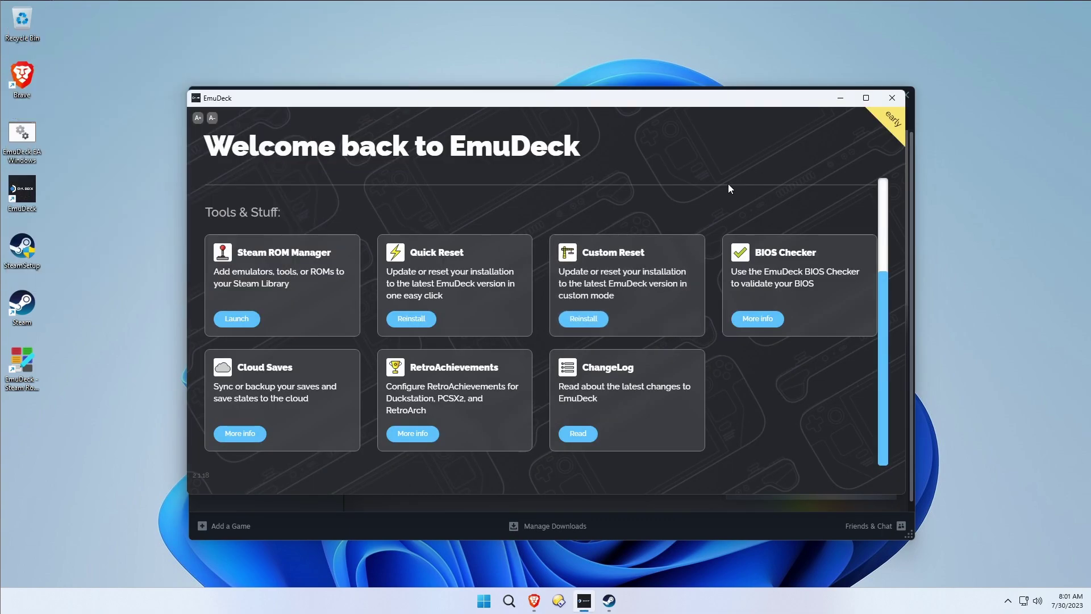
scroll(761, 177, "up", 3)
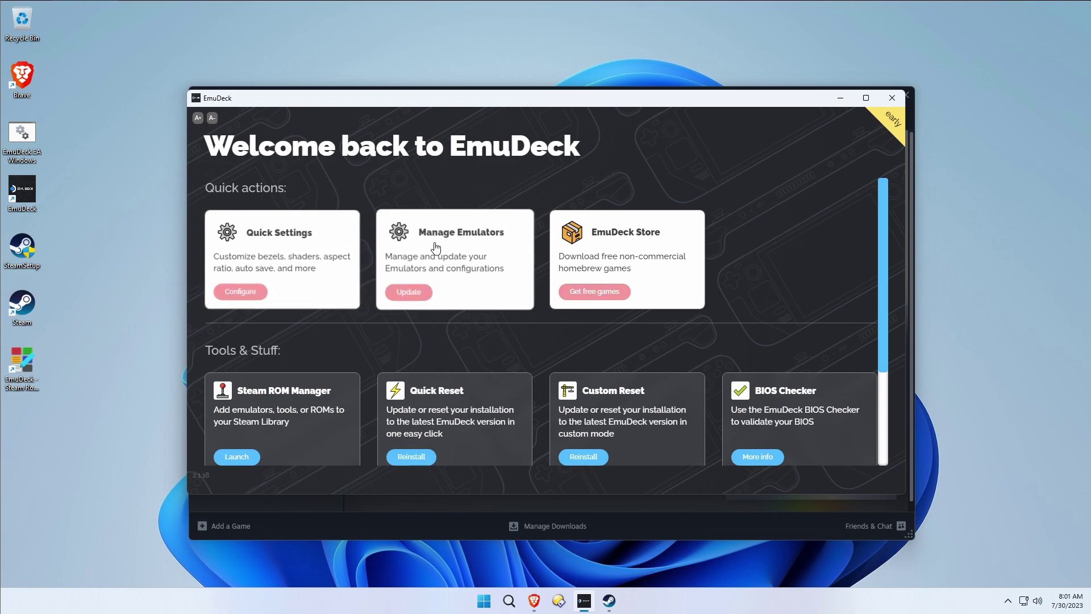
scroll(418, 257, "down", 3)
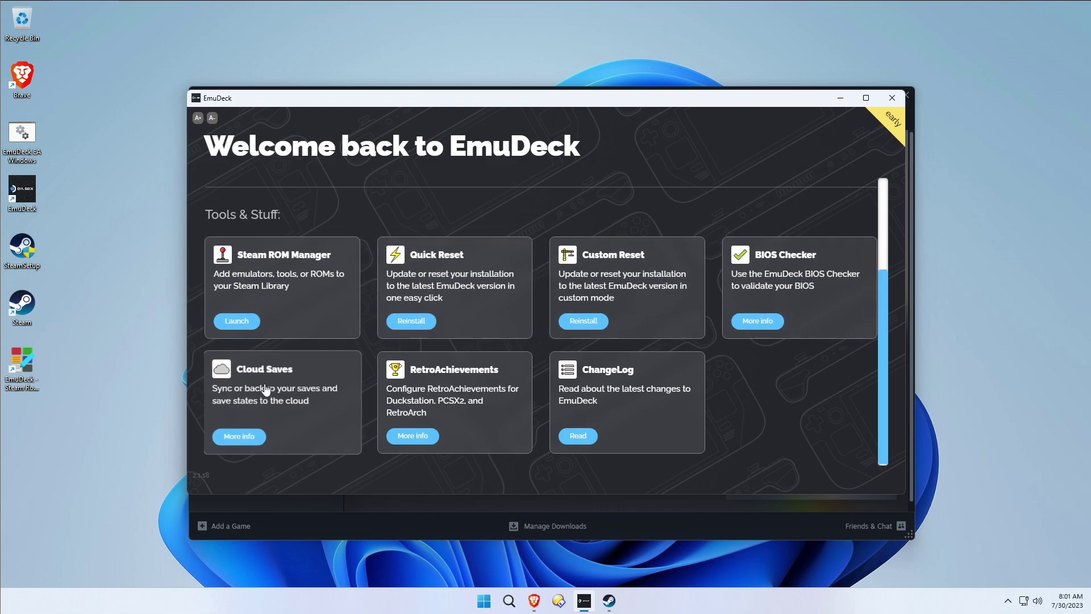
scroll(265, 389, "up", 3)
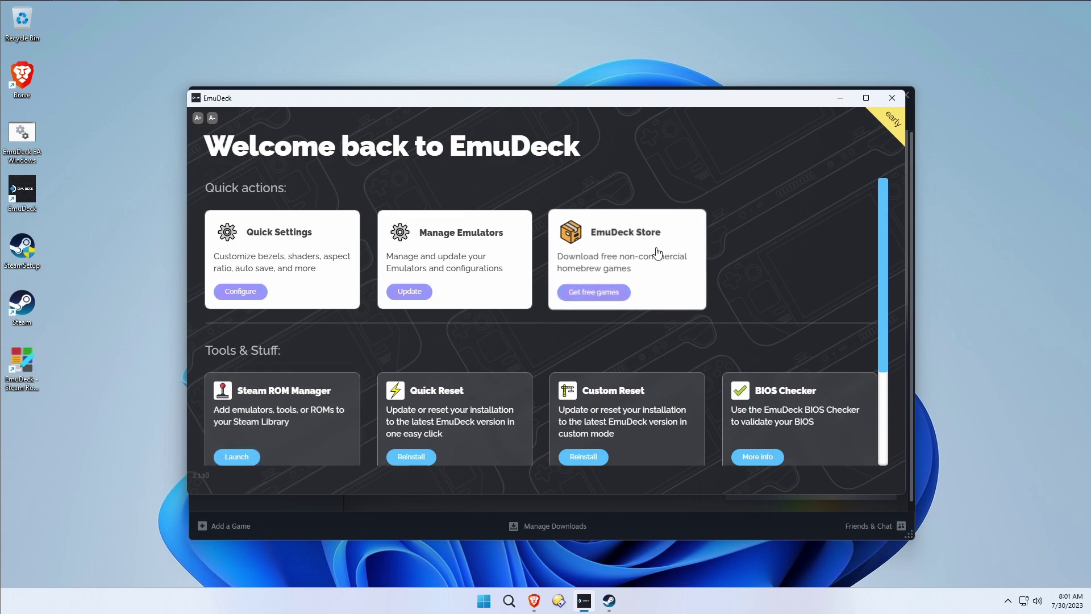
left_click(600, 290)
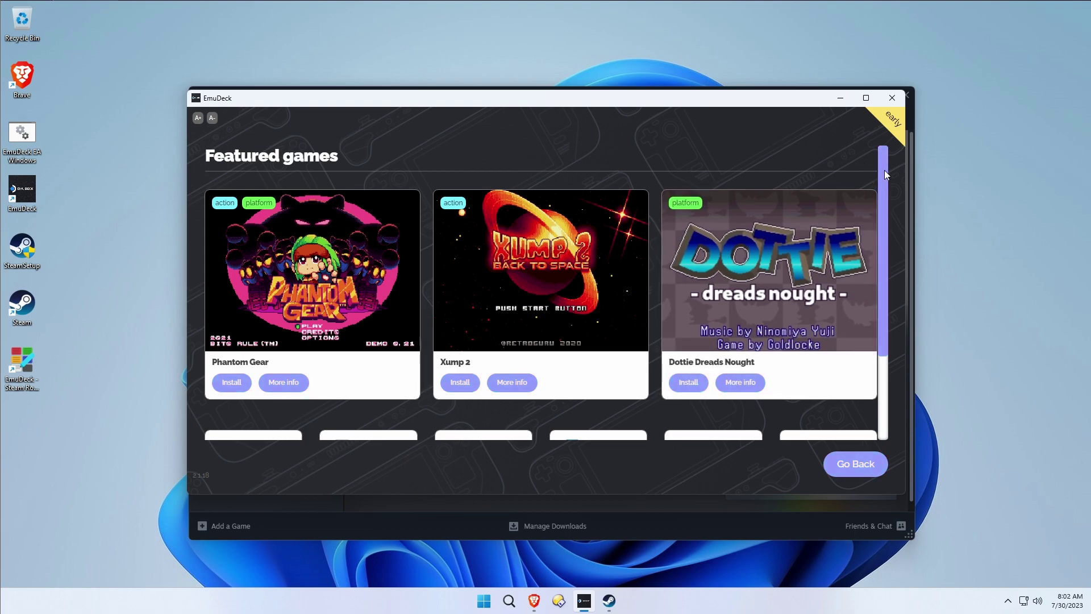
left_click_drag(884, 169, 896, 269)
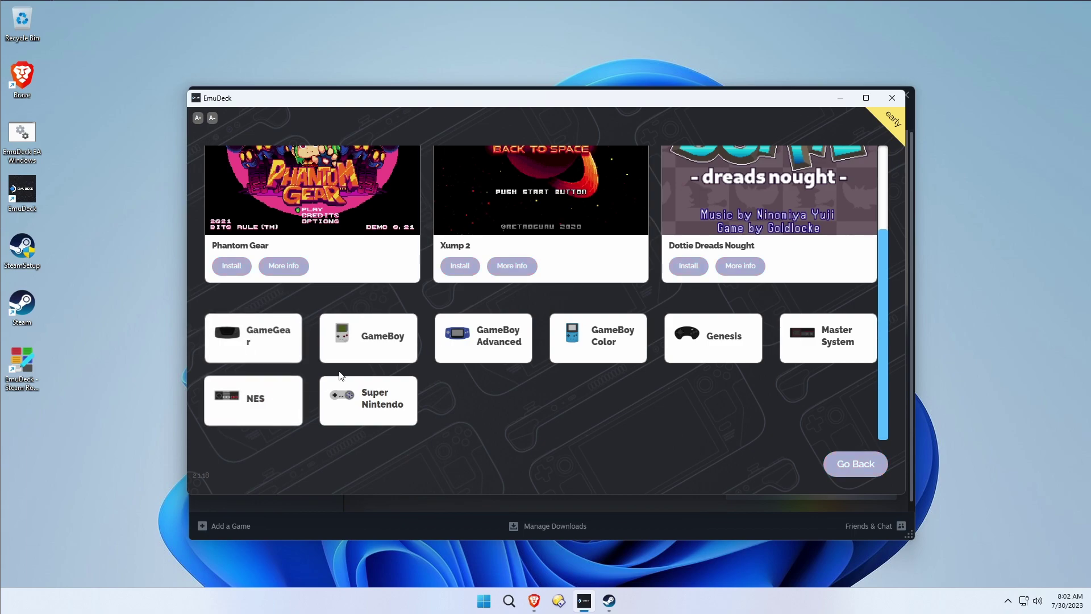
left_click(605, 345)
scroll(828, 296, "down", 3)
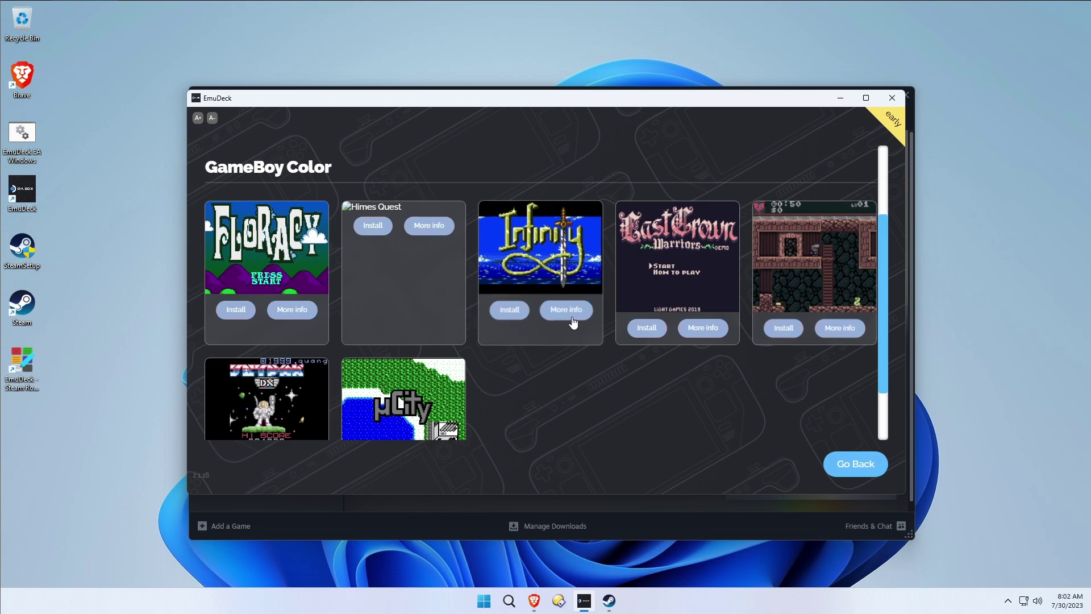
scroll(571, 317, "down", 3)
scroll(412, 302, "up", 5)
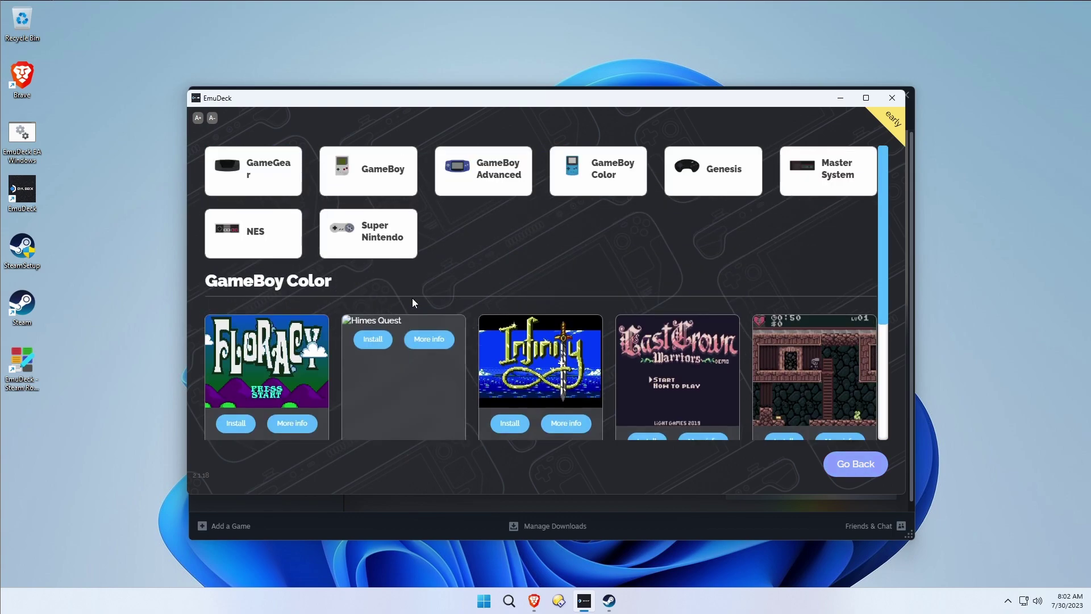
scroll(604, 271, "down", 5)
scroll(511, 253, "up", 3)
left_click(390, 232)
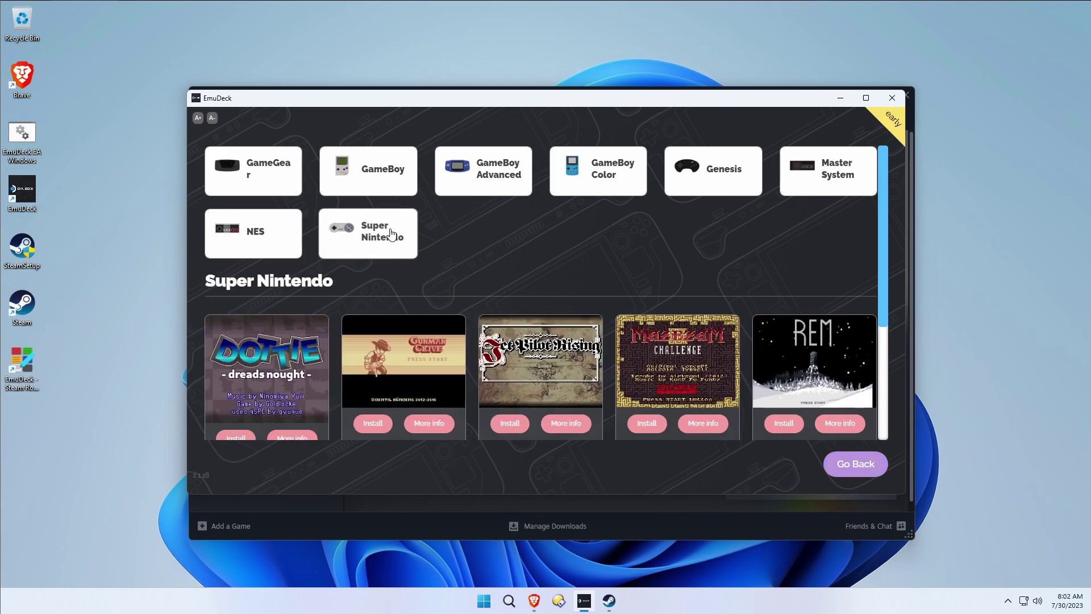
left_click(256, 235)
scroll(541, 331, "down", 9)
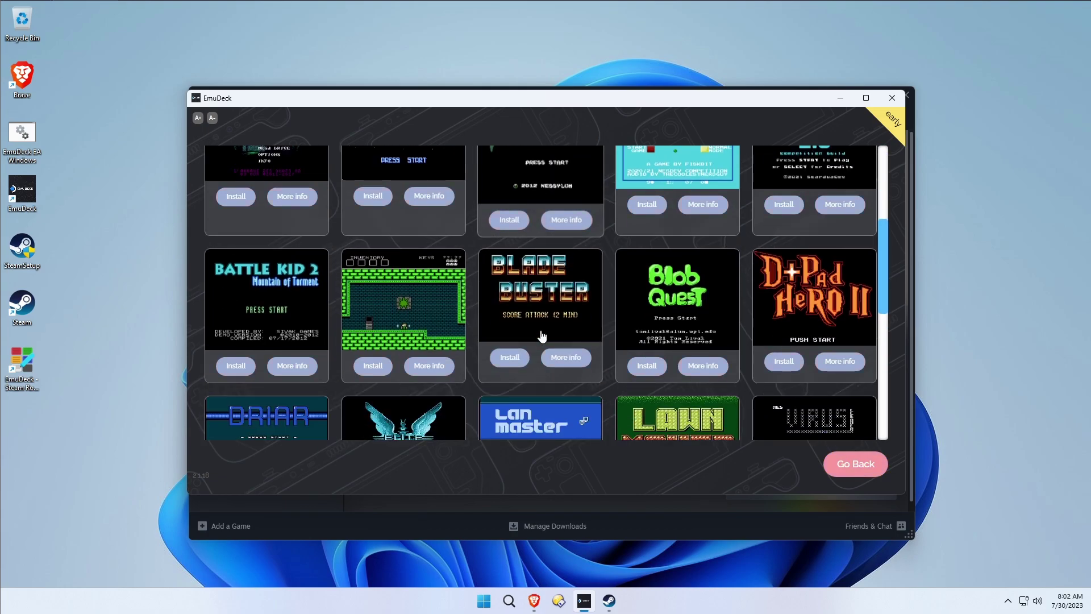
scroll(541, 332, "up", 2)
scroll(541, 327, "up", 7)
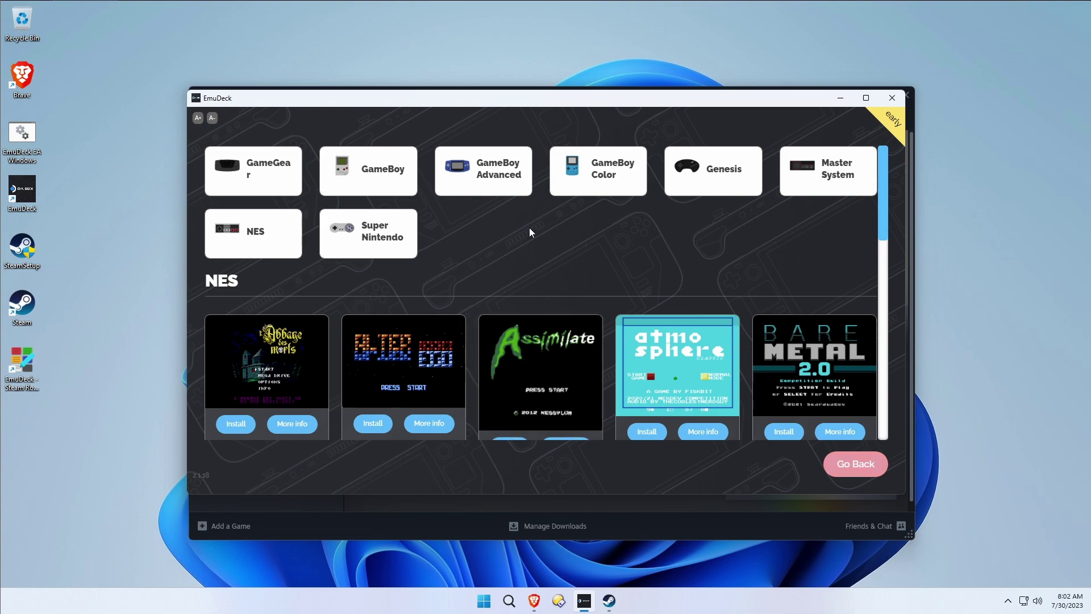
left_click(739, 178)
scroll(847, 271, "down", 10)
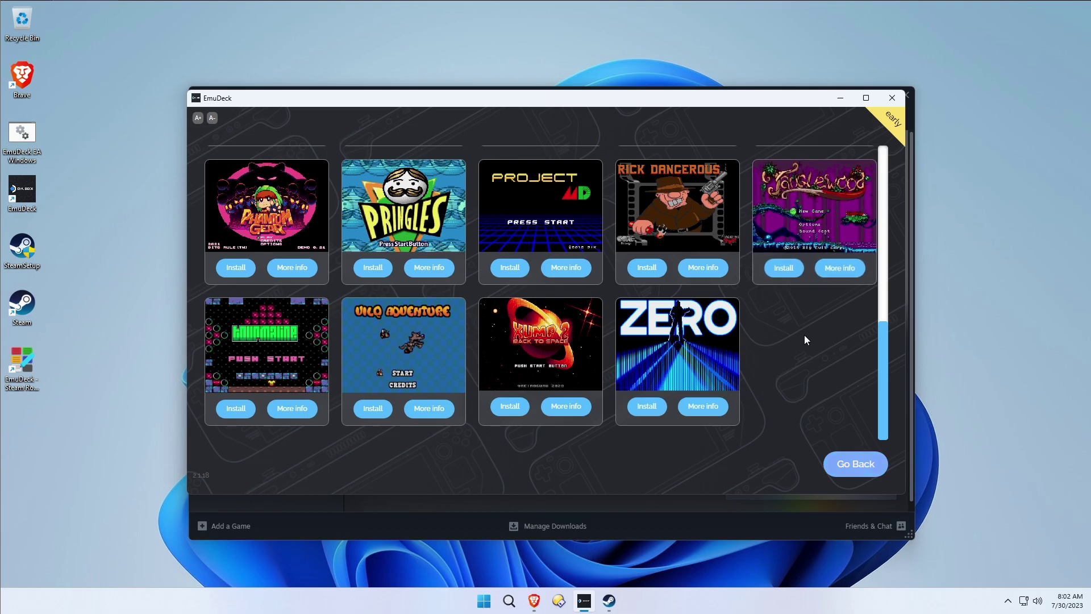
scroll(803, 333, "up", 10)
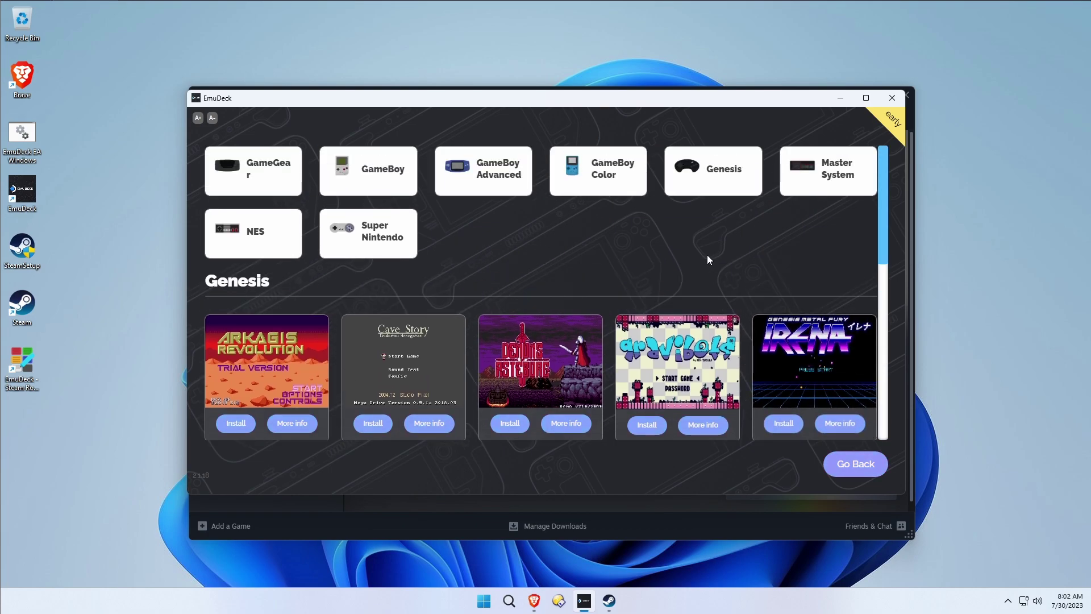
left_click(256, 170)
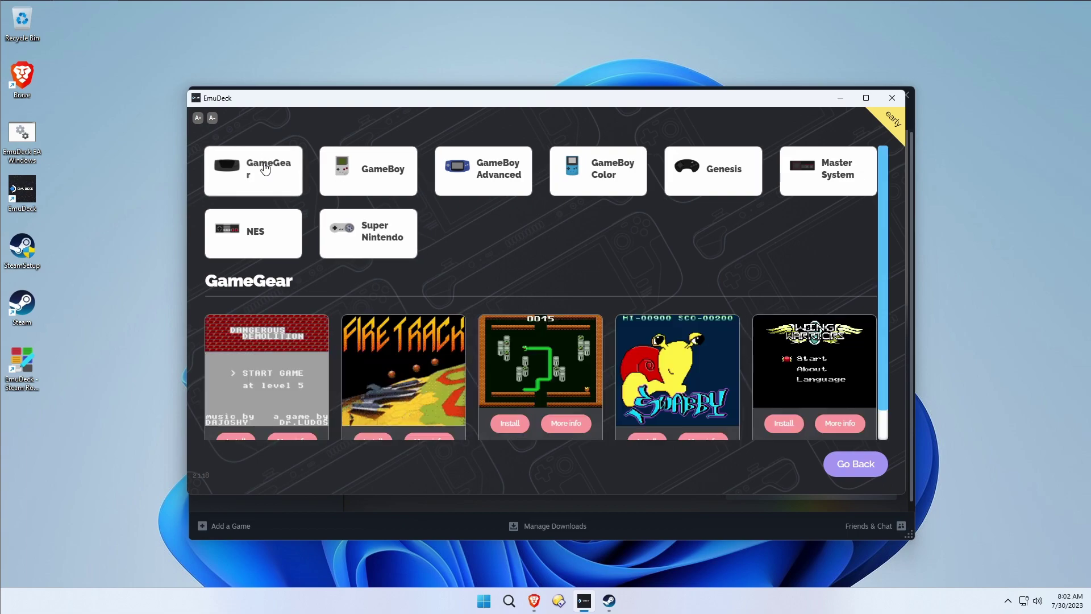
scroll(673, 262, "down", 1)
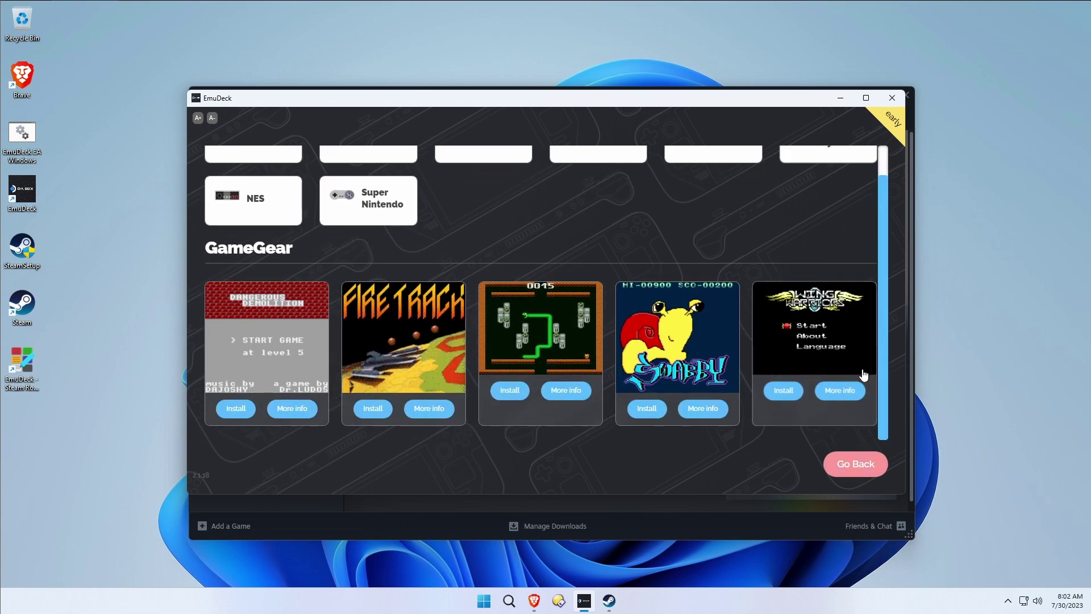
left_click(855, 465)
- Look over the EmuDeck home page once more, then close the EmuDeck window
scroll(765, 236, "down", 3)
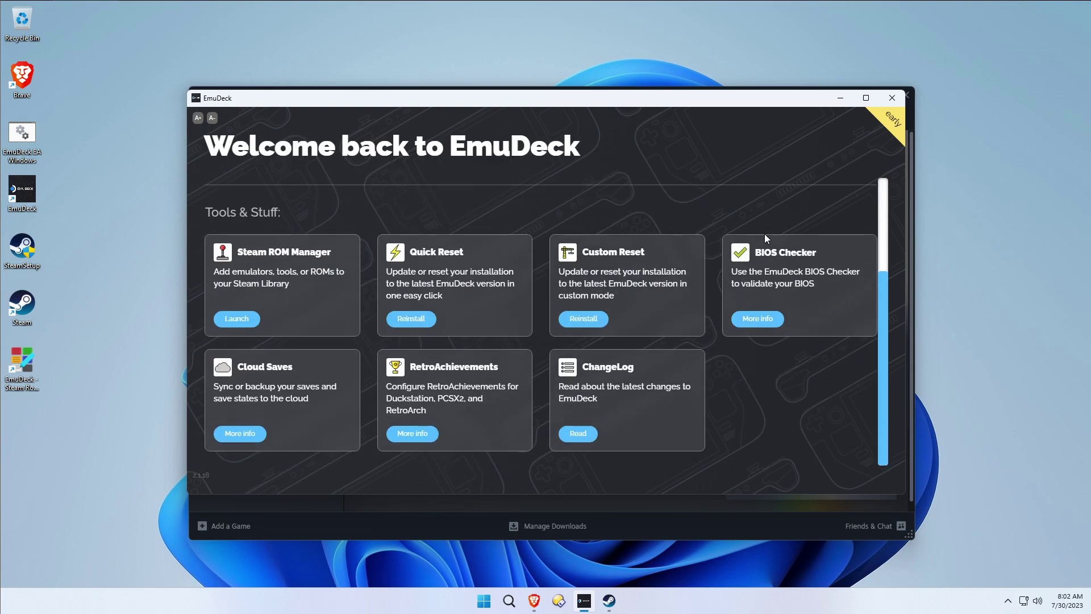
scroll(758, 223, "up", 3)
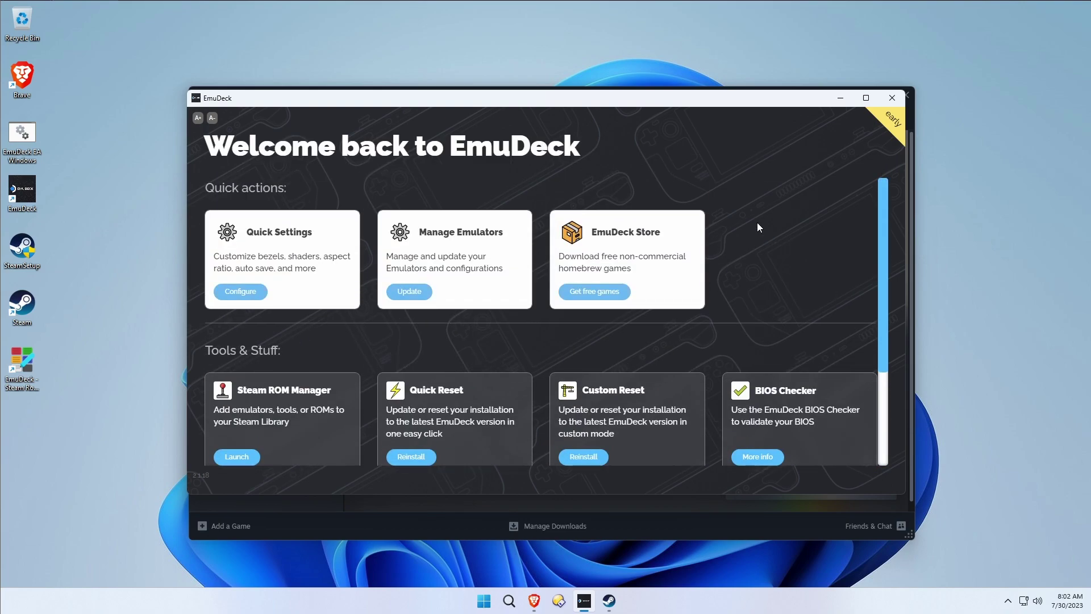
scroll(758, 223, "down", 3)
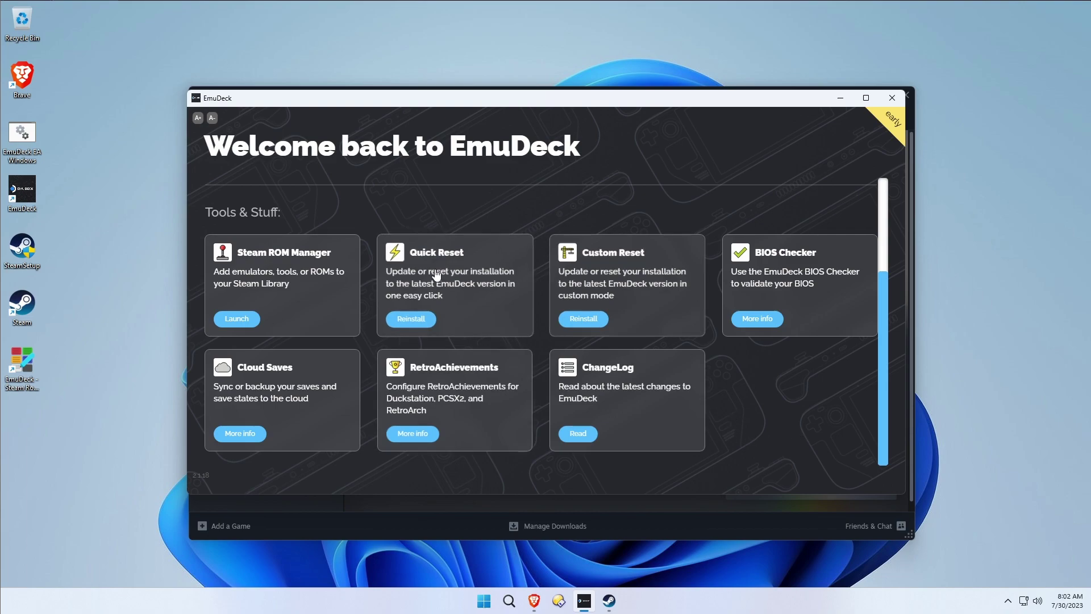
scroll(674, 278, "up", 3)
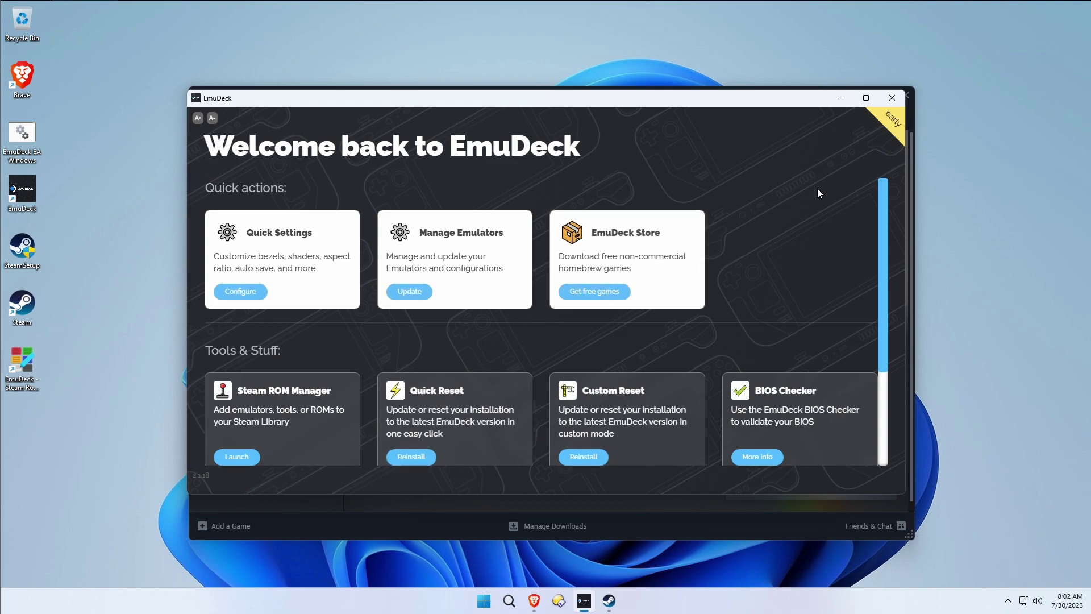
left_click(892, 98)
- Launch EmulationStation-DE from Steam and glance at the Arcade and NES game lists
left_click(411, 331)
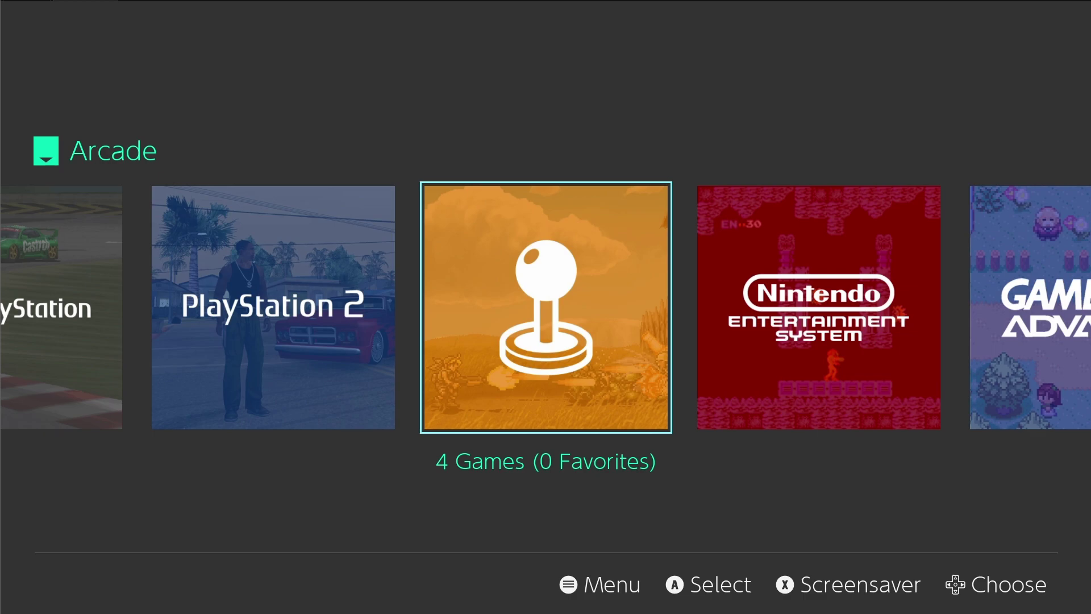
key("Return")
key("Right")
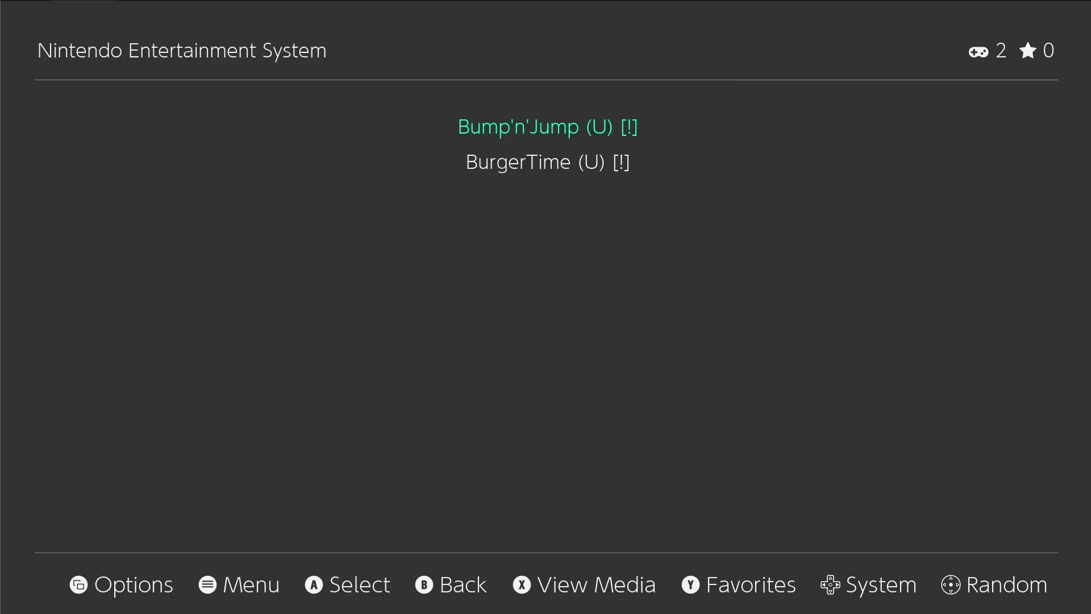
key("Escape")
- Open the Scraper settings and keep All Games as the scrape scope
key("Escape")
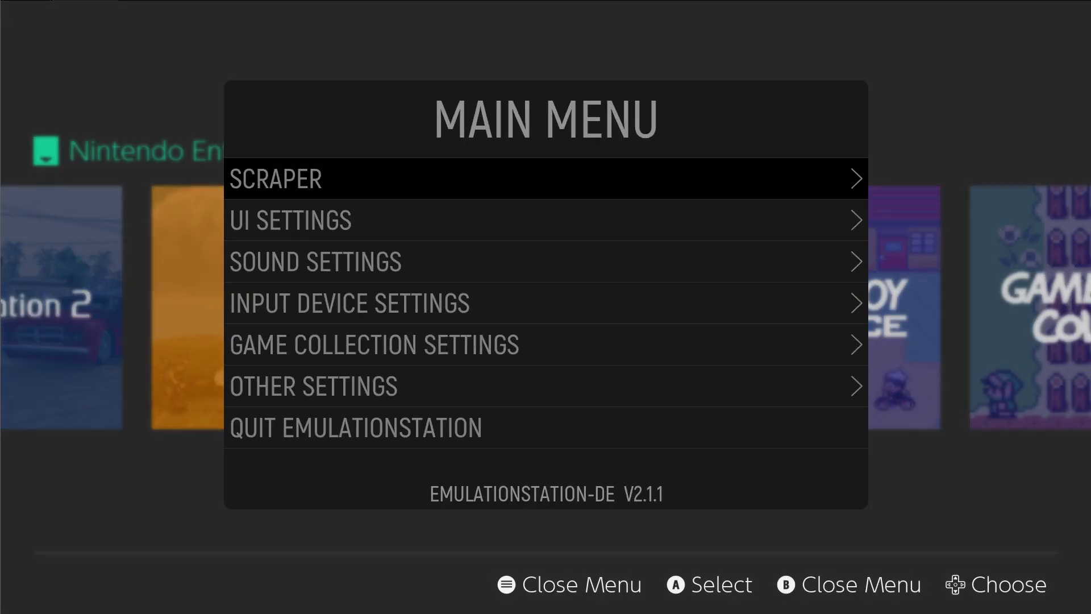
key("Down")
key("Up")
key("Return")
key("Down")
key("Return")
key("Down")
key("Escape")
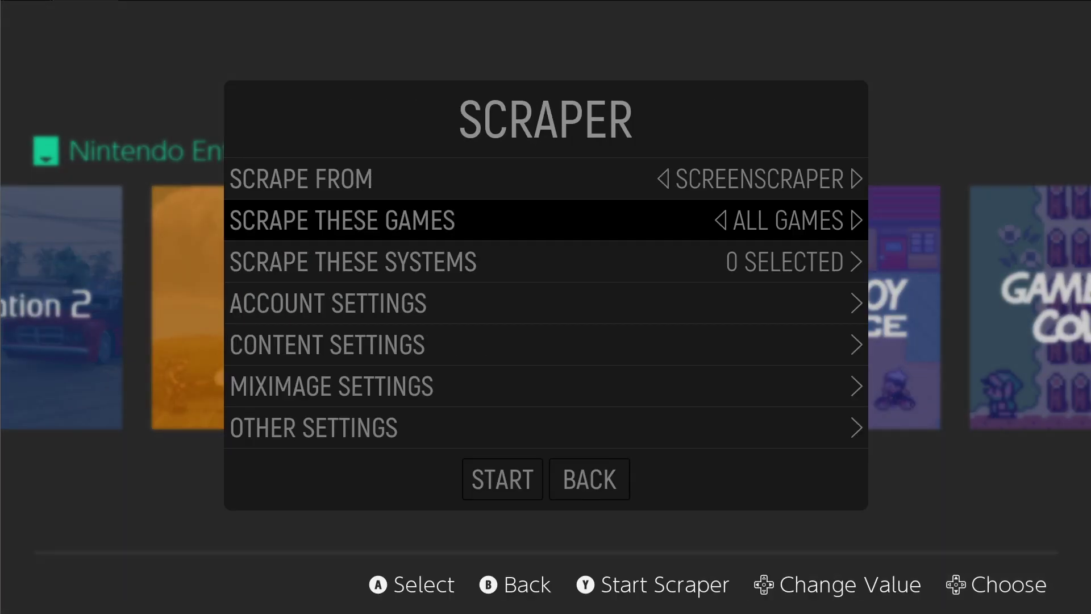
- Choose Select All under Scrape These Systems to include every system
key("Down")
key("Return")
key("Down")
key("Return")
key("Down")
key("Return")
key("Down")
- Return to the scraper settings and start the scrape
key("Down")
key("Down")
key("Down")
key("Right")
key("Return")
key("Left")
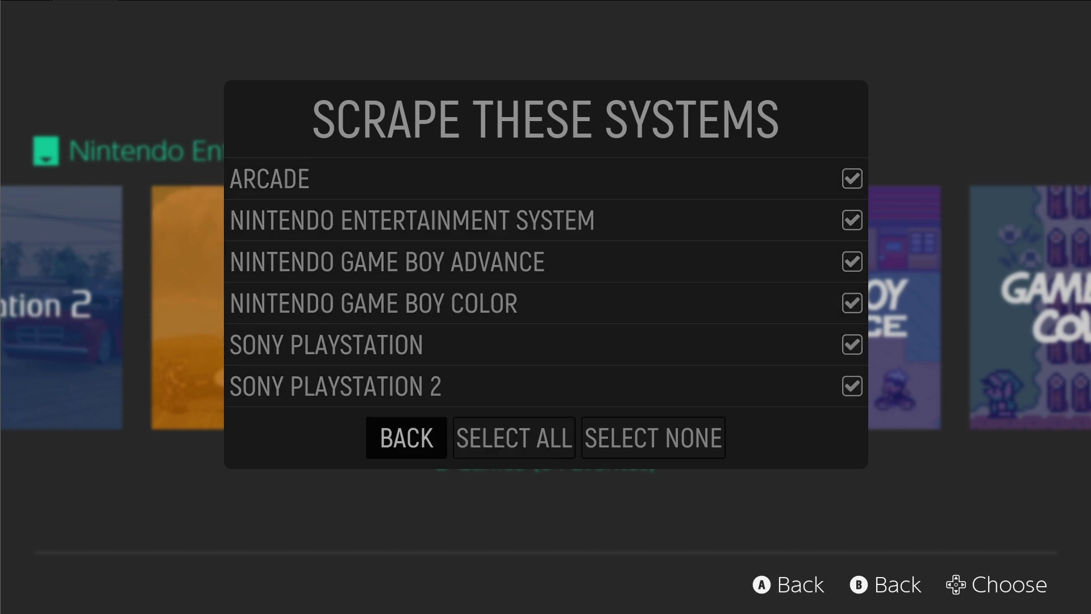
key("Return")
key("Down")
key("Down")
key("Down")
key("Down")
key("Down")
key("Return")
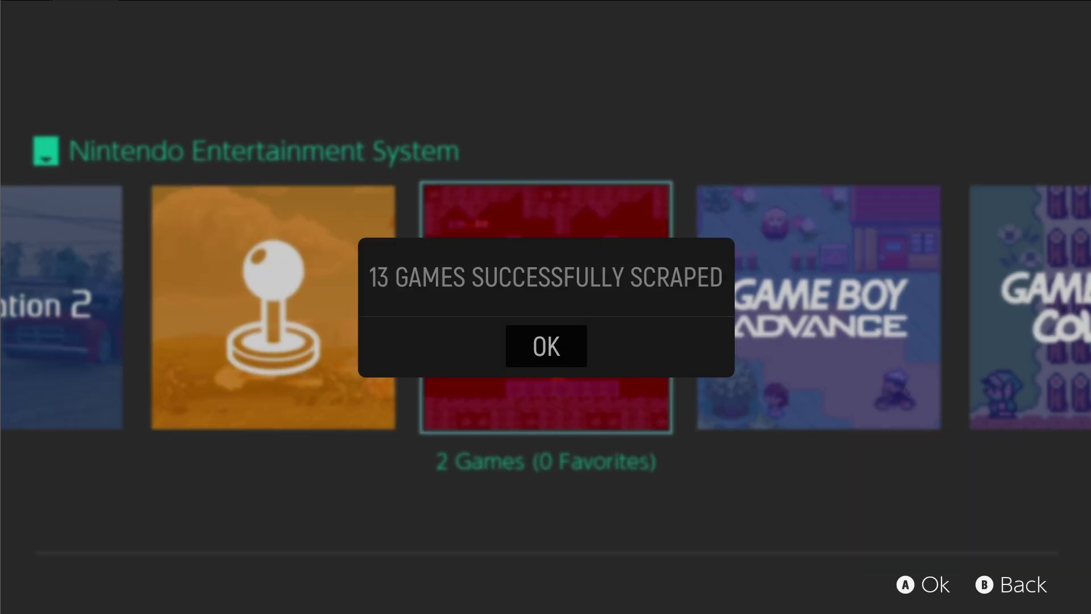
- Dismiss the scrape-complete message, leave the scraper, and view the Game Boy Color games
key("Return")
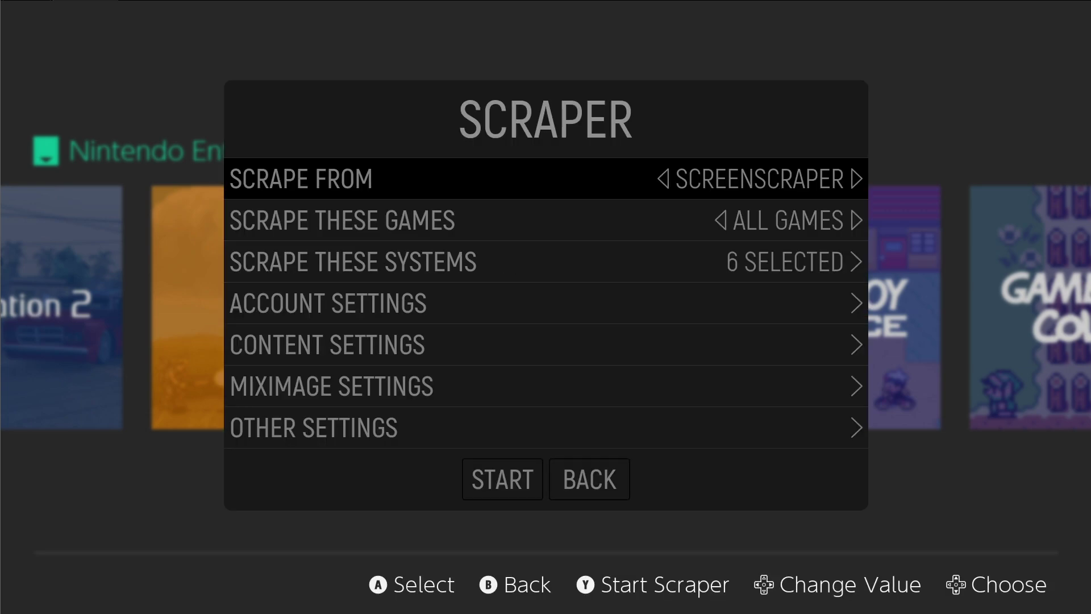
key("BackSpace")
key("BackSpace")
key("Return")
key("Right")
key("Right")
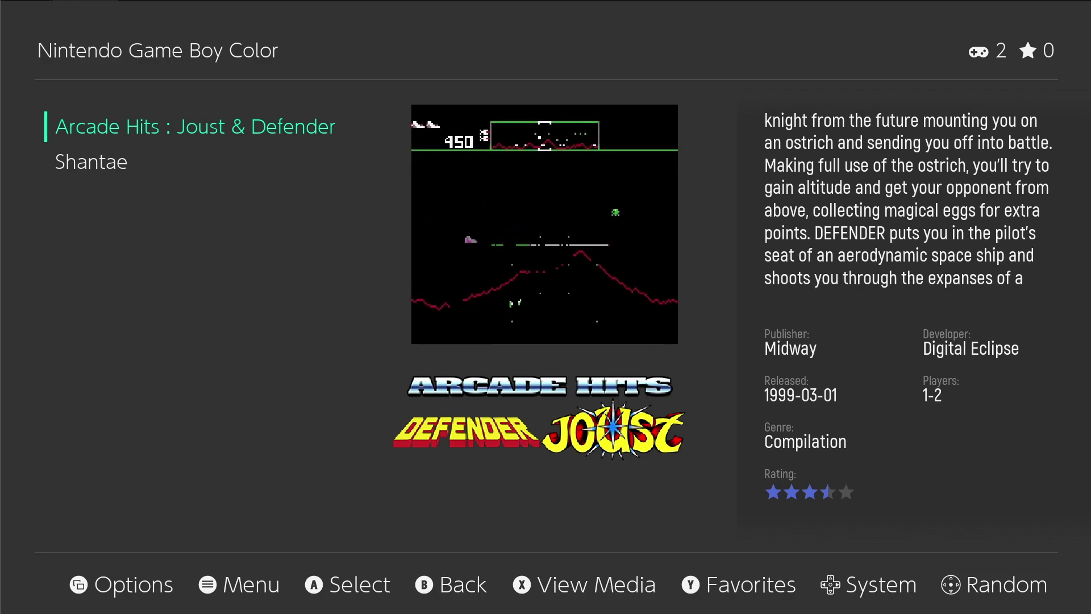
- From the main menu, choose Quit EmulationStation
key("Escape")
key("Down")
key("Down")
key("Down")
key("Down")
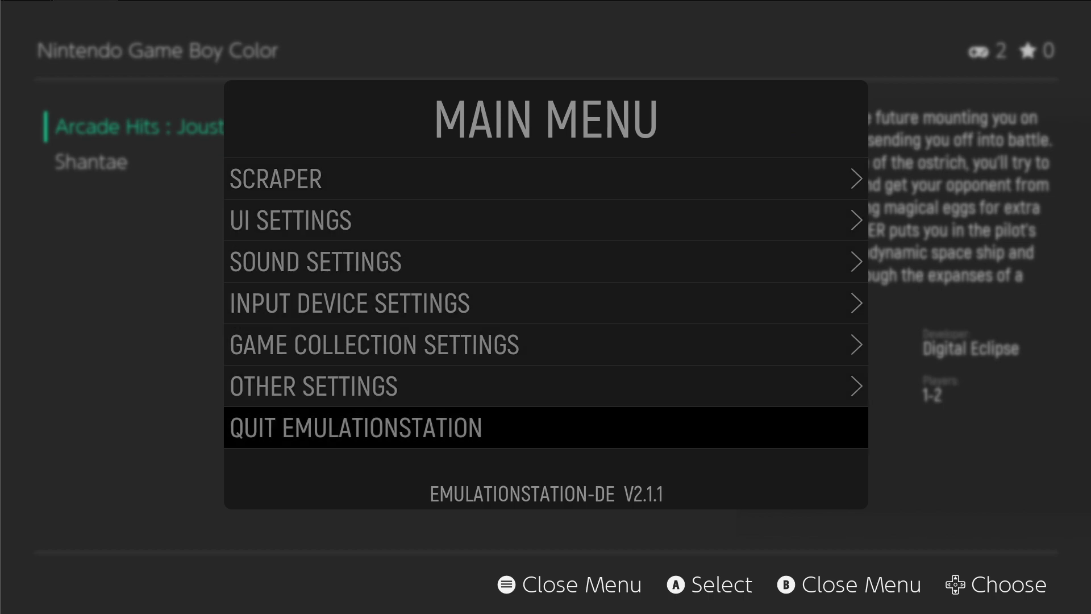
key("Down")
key("Down")
key("Return")
key("Return")
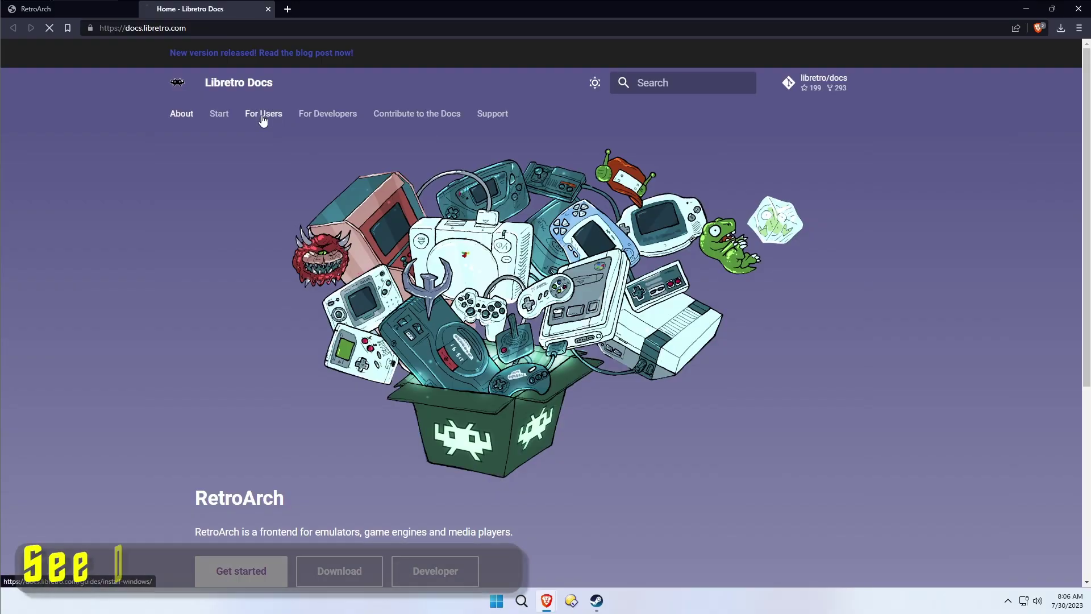
- Open the Libretro Docs users' guide and expand Core Library: Emulation and Sony Emulation
left_click(263, 113)
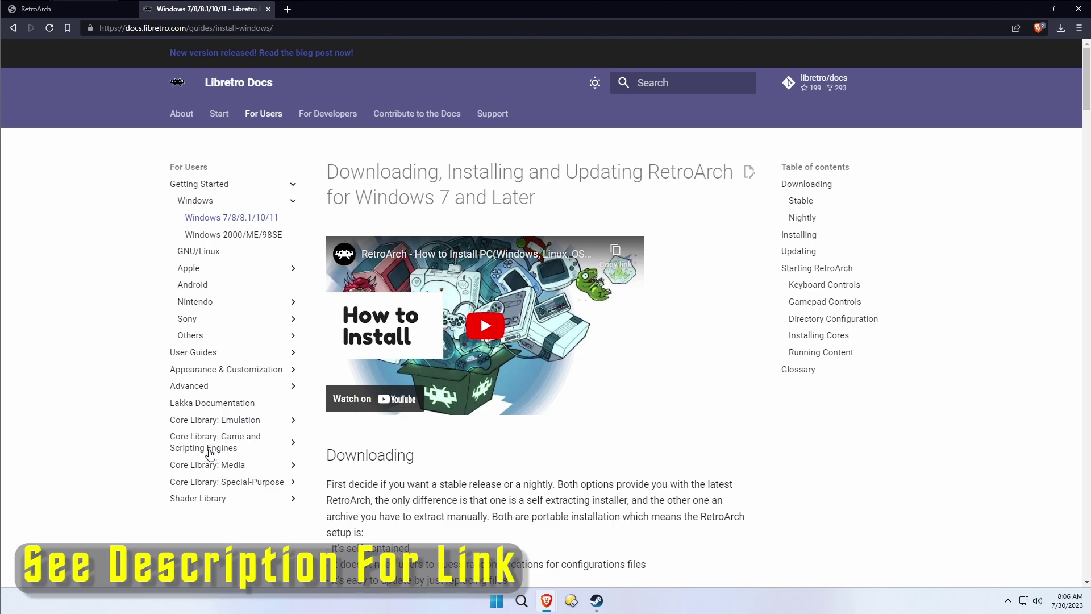
left_click(195, 424)
scroll(250, 398, "down", 5)
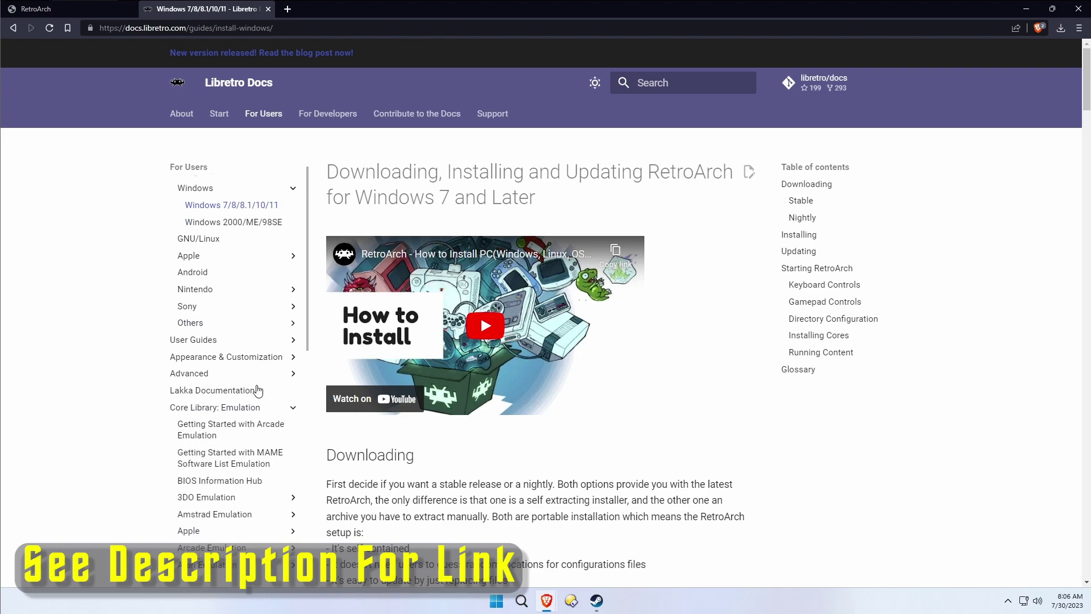
scroll(263, 381, "down", 5)
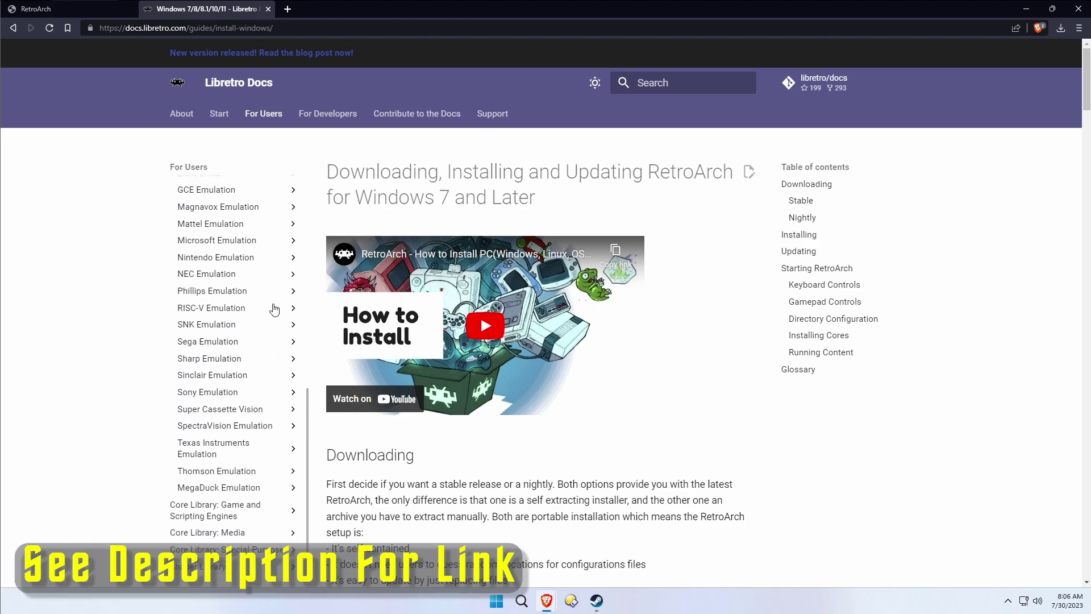
scroll(274, 310, "down", 3)
scroll(275, 310, "down", 4)
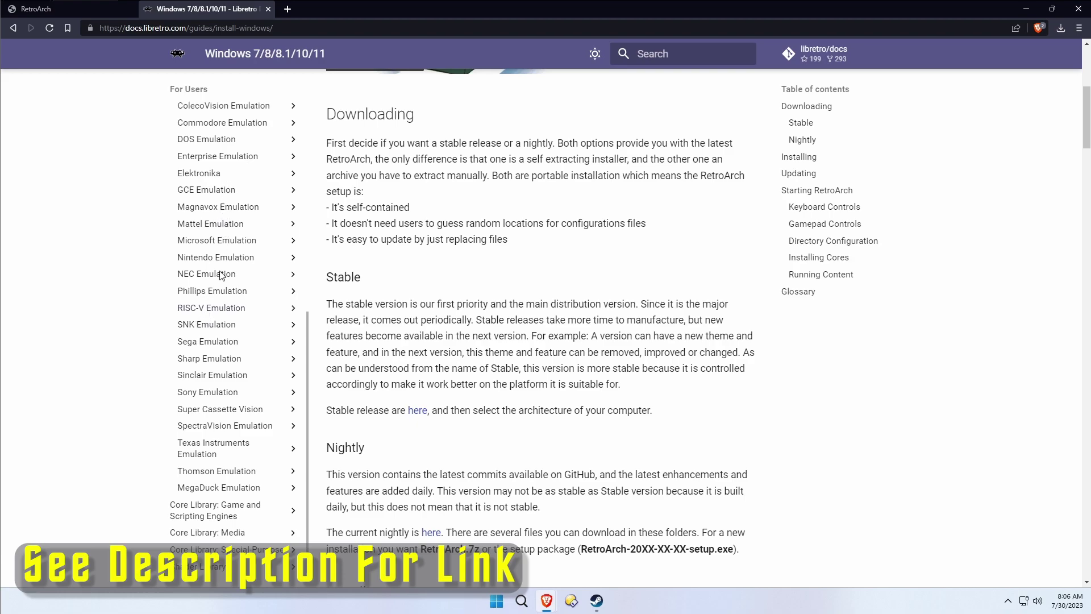
left_click(202, 393)
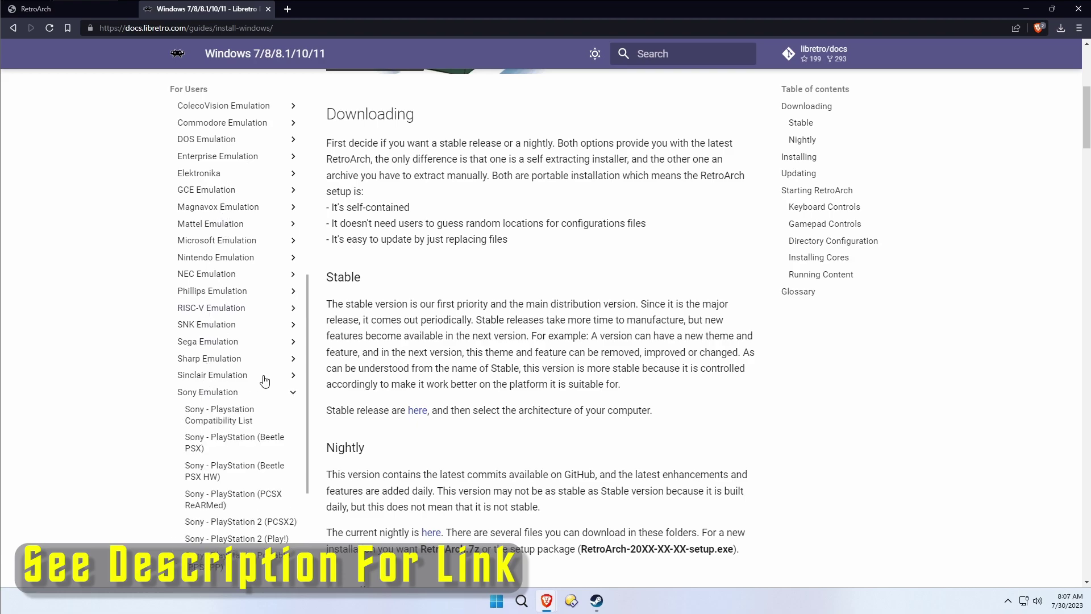
scroll(219, 383, "down", 1)
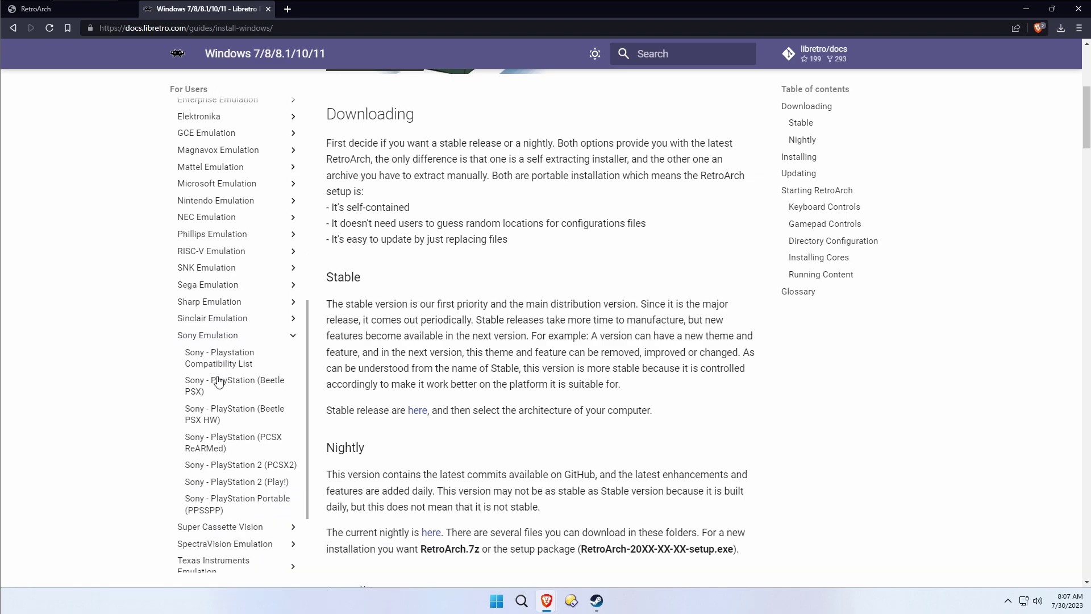
- Open the Sony - PlayStation (Beetle PSX) core page and scroll to its BIOS section
left_click(209, 391)
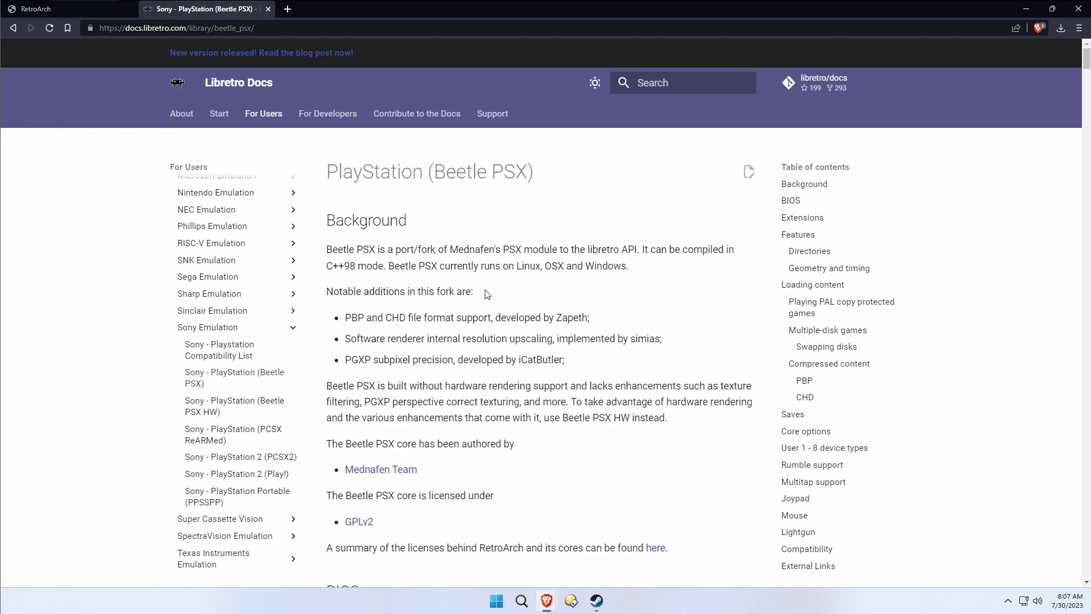
scroll(567, 278, "down", 5)
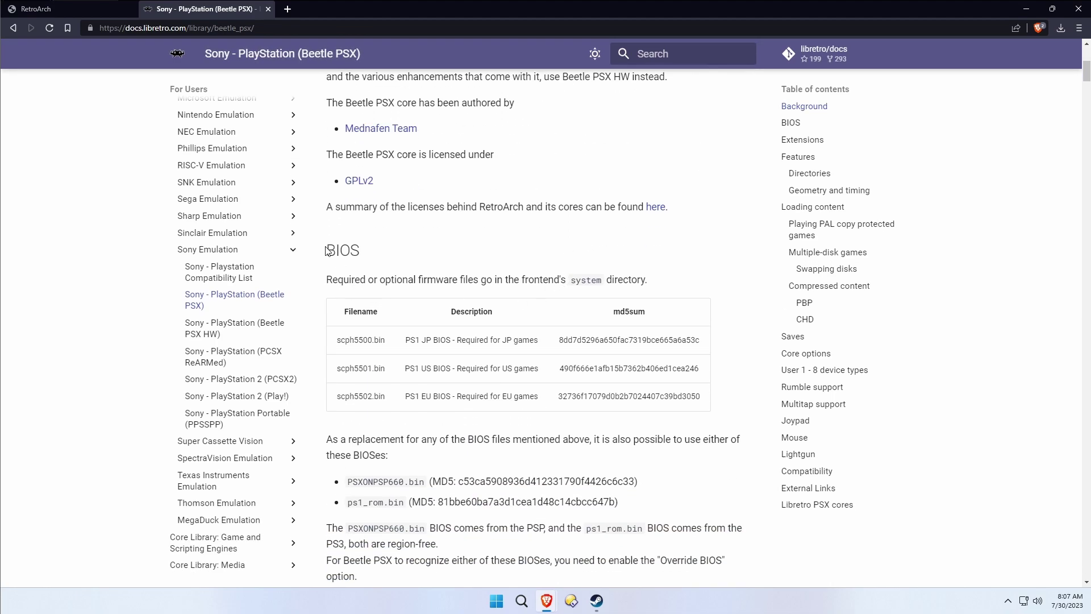
left_click_drag(327, 251, 730, 417)
- Select the BIOS file names scph5500.bin, scph5501.bin and scph5502.bin in the table
double_click(625, 340)
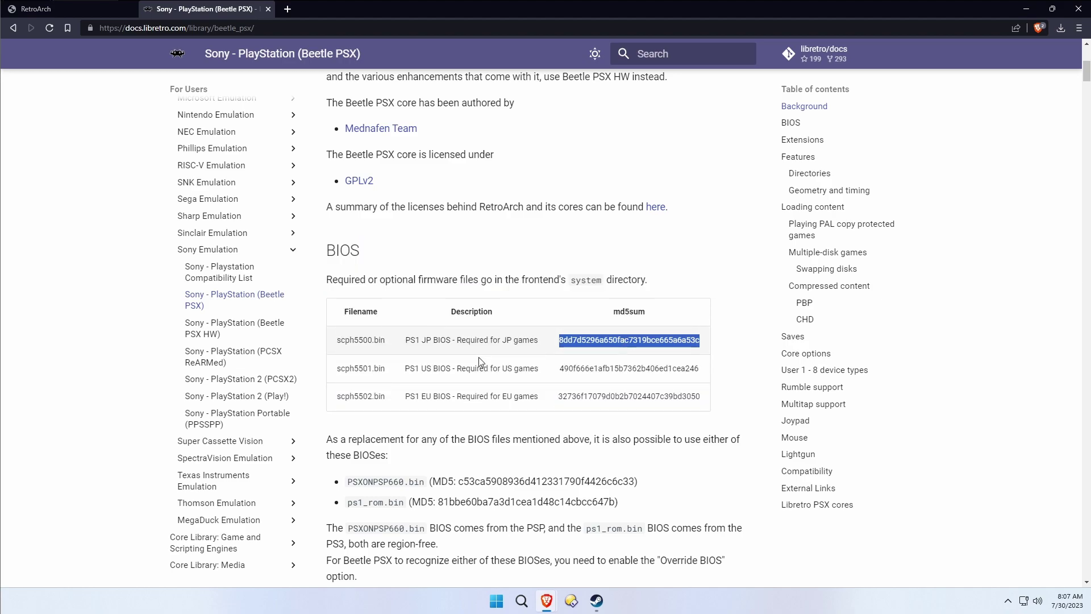
double_click(346, 339)
double_click(356, 368)
double_click(359, 396)
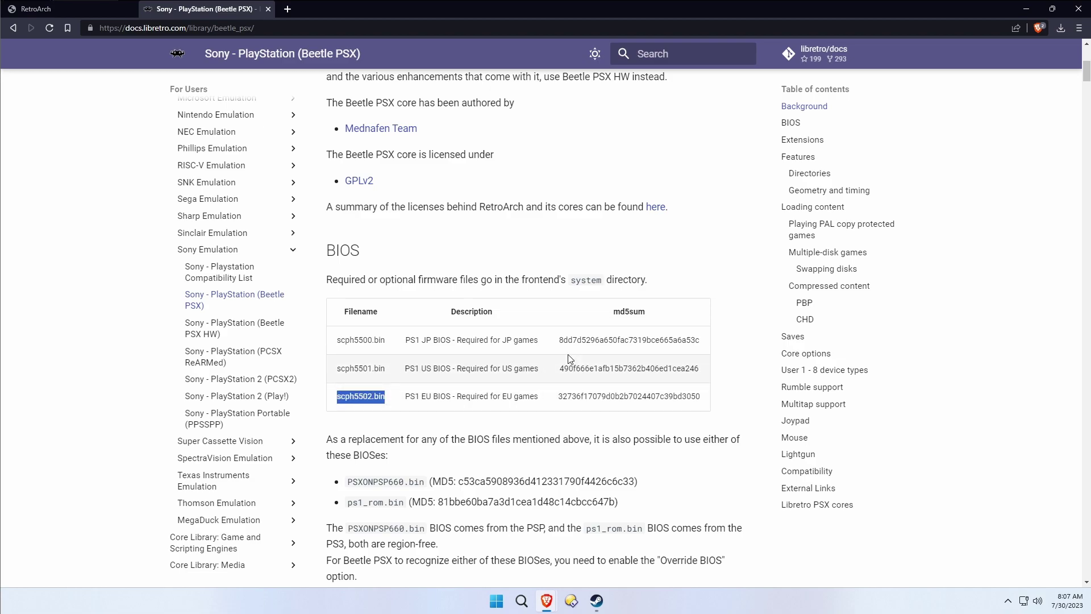
left_click(716, 228)
triple_click(375, 339)
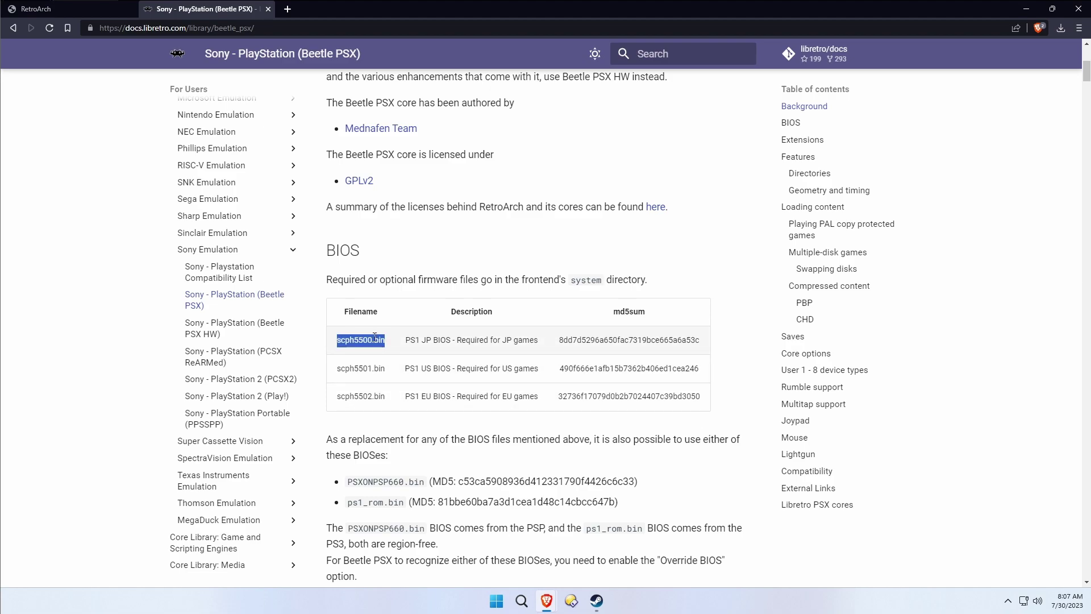